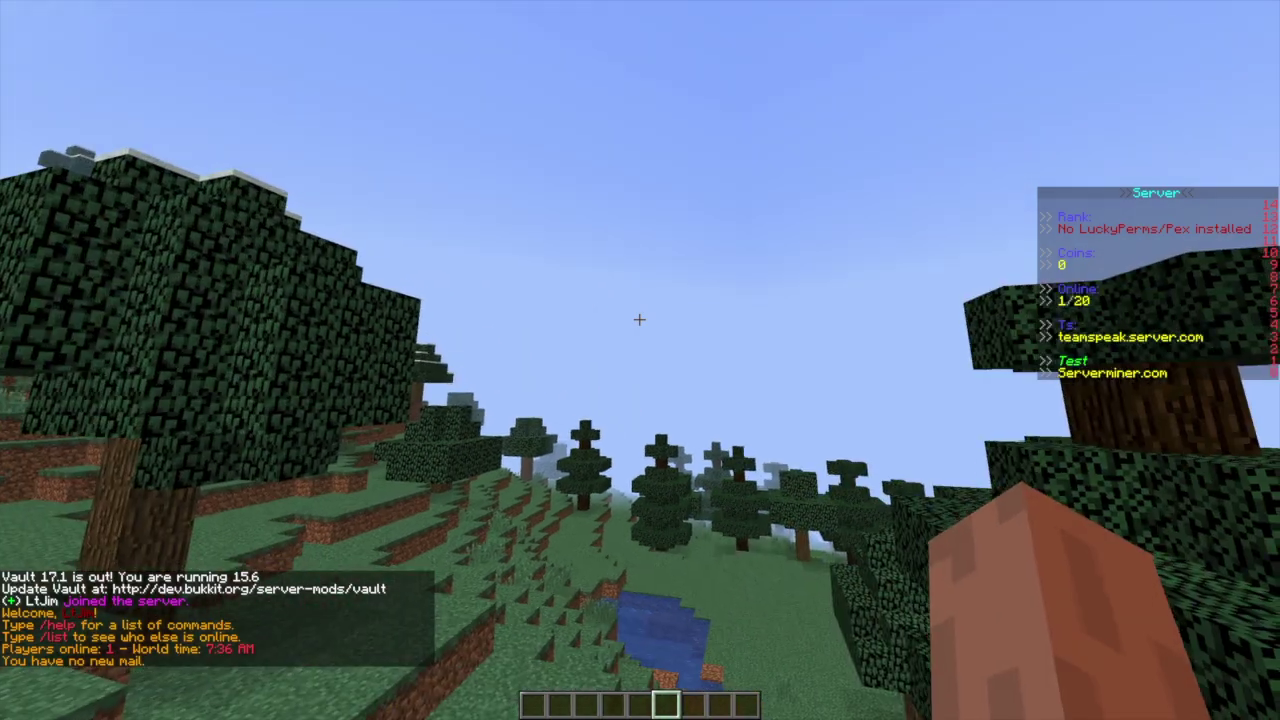
key("w")
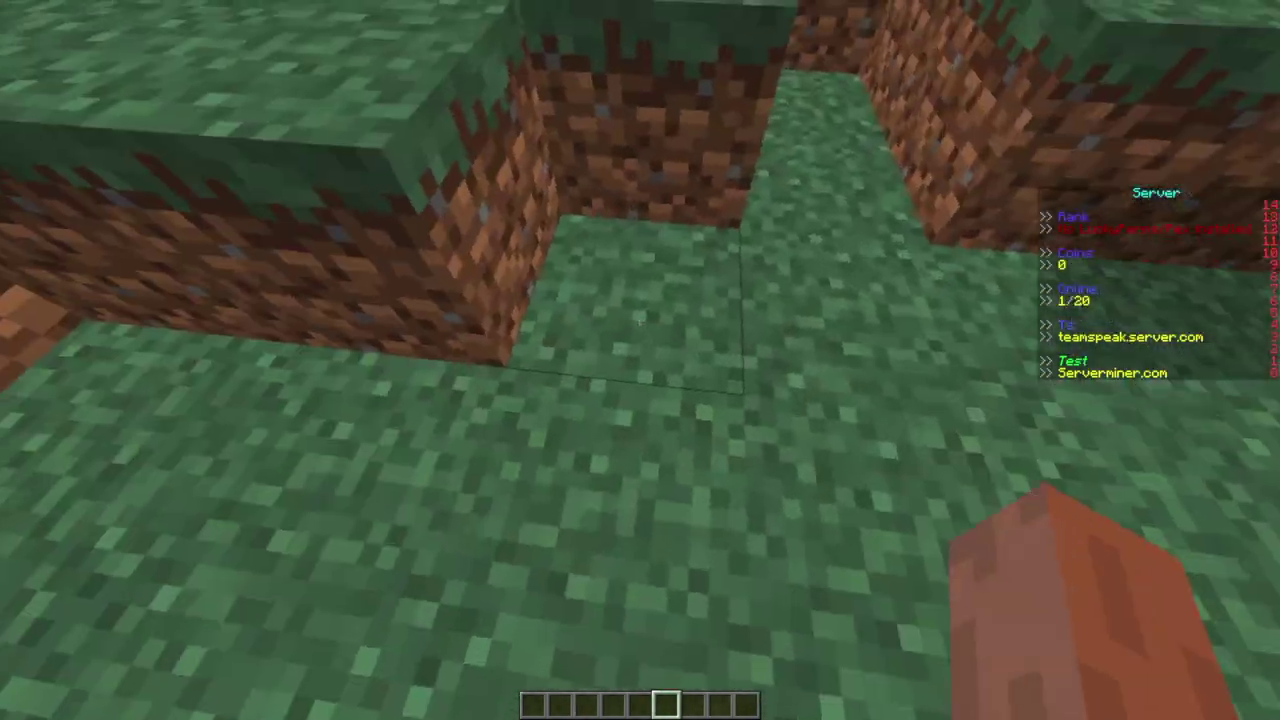
key("space")
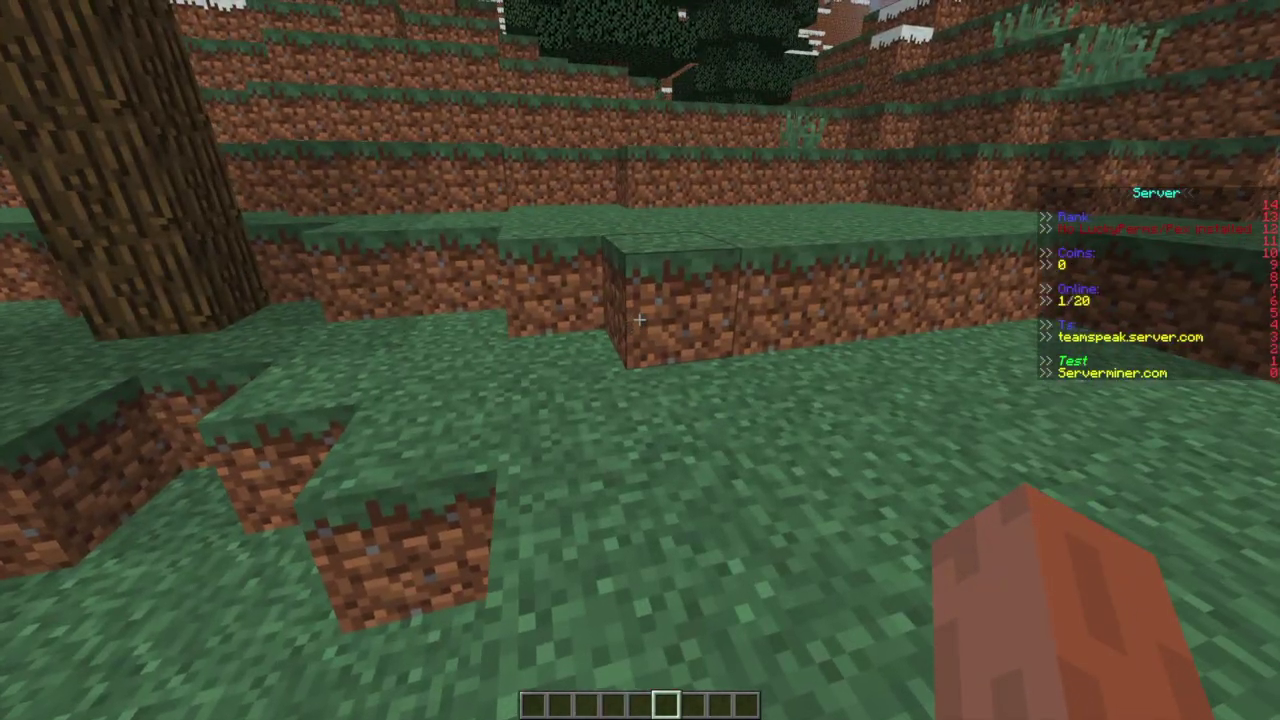
key("d")
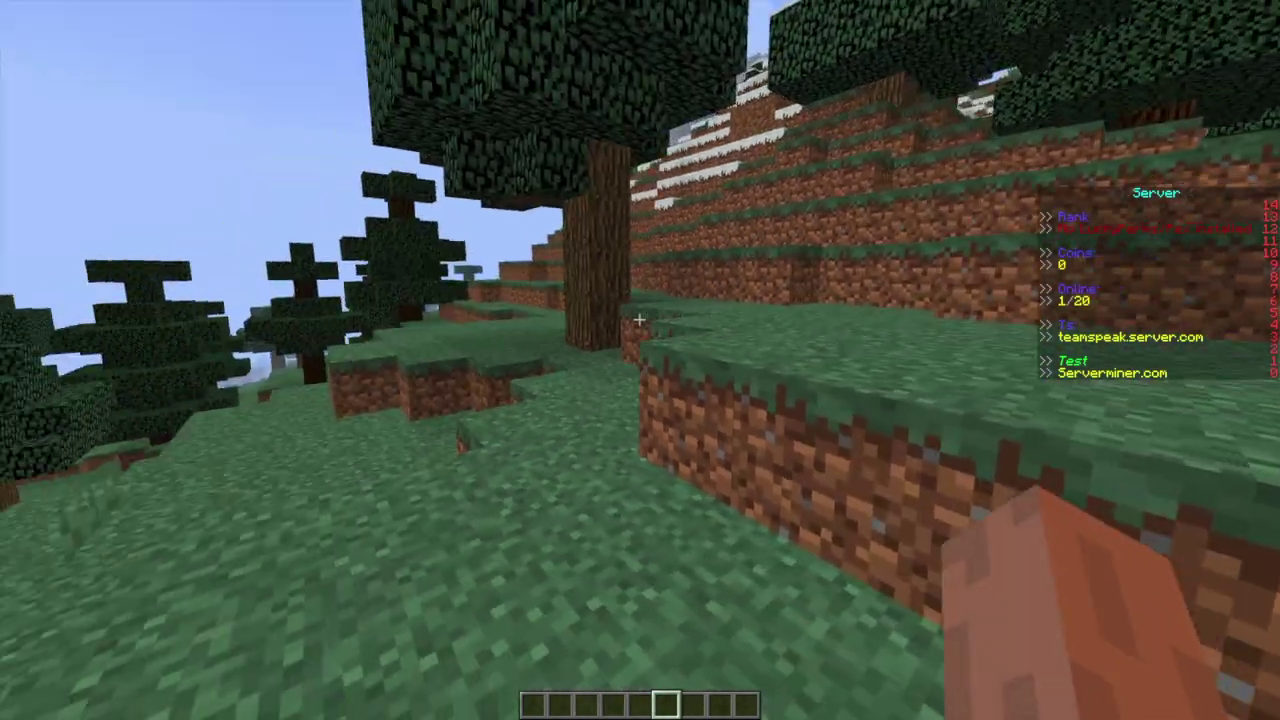
key("a")
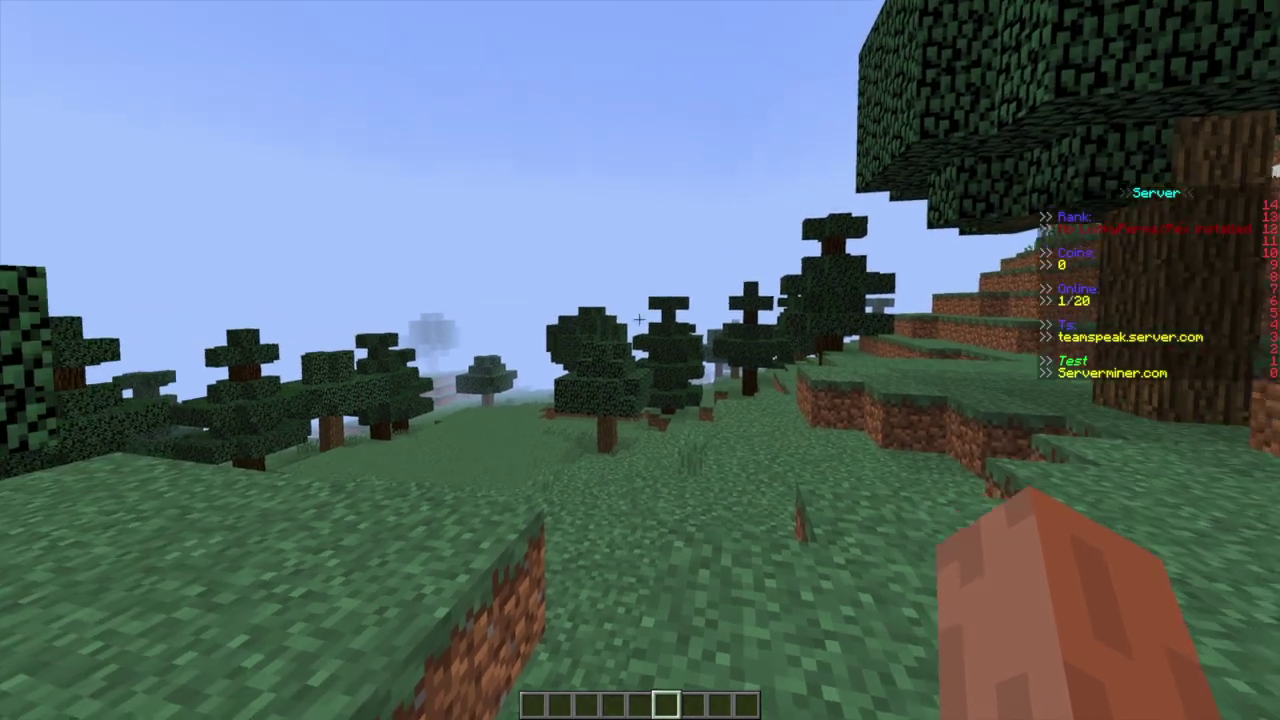
key("w")
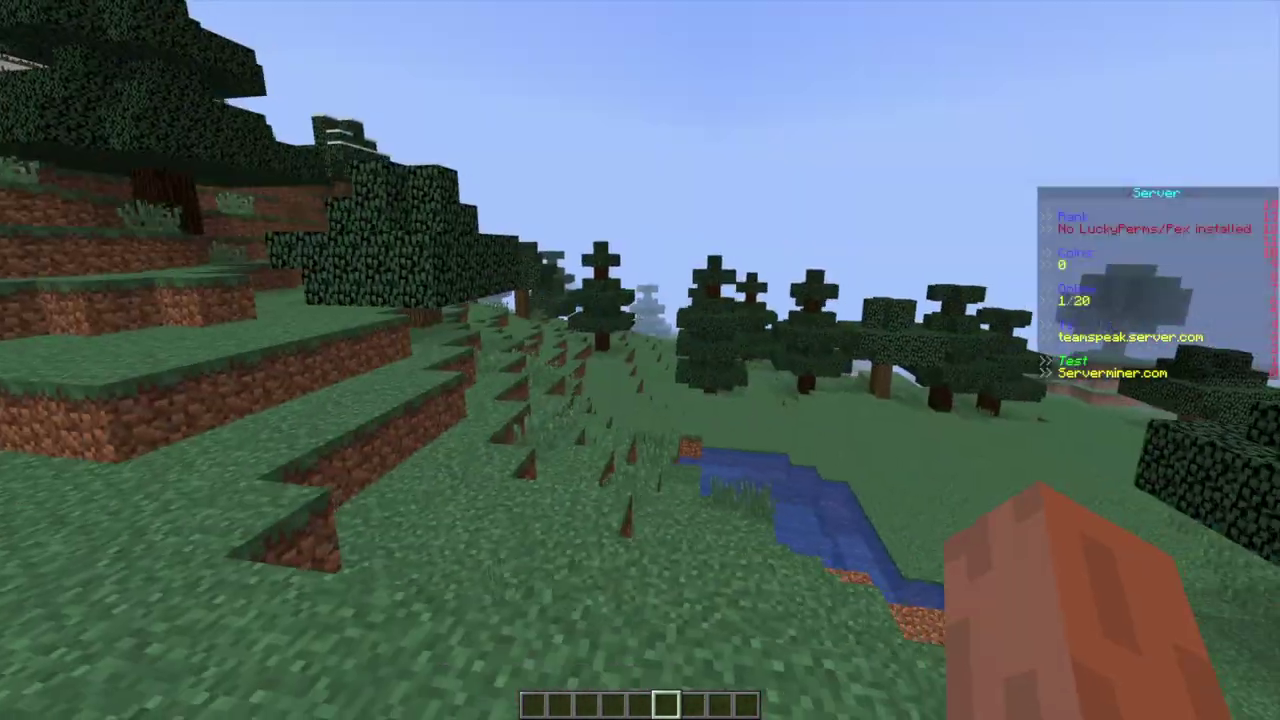
key("w")
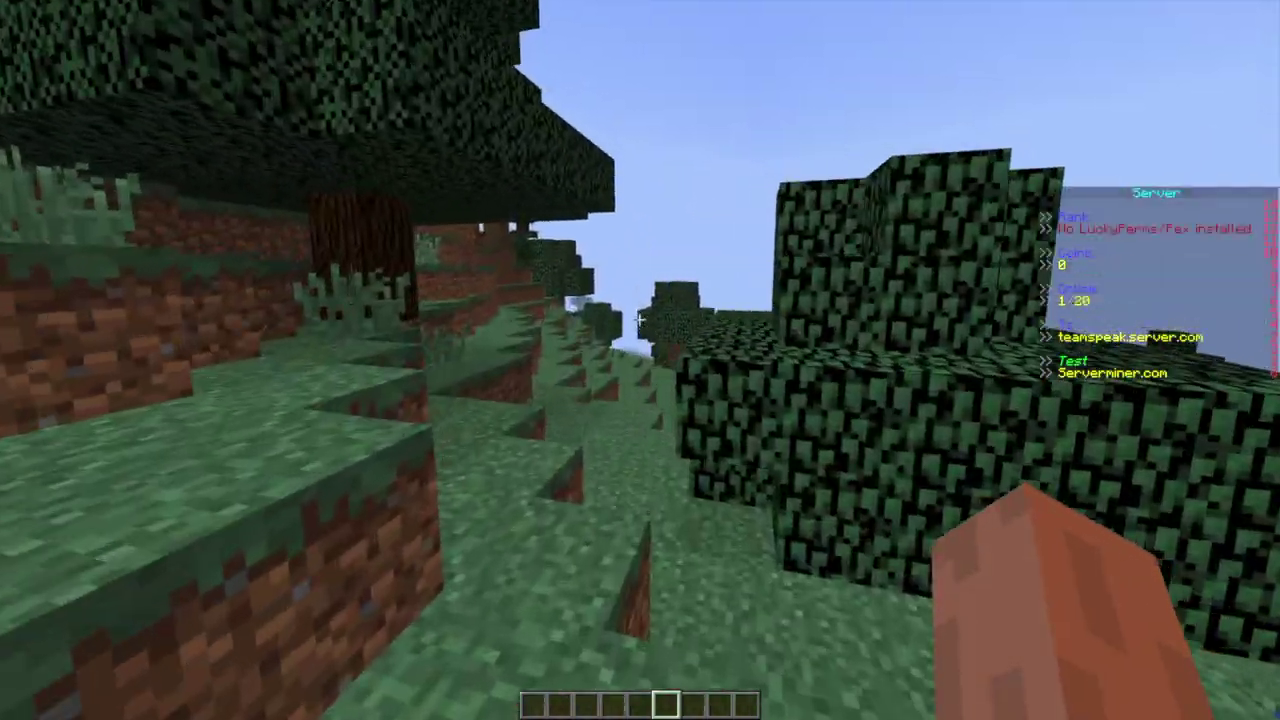
key("w")
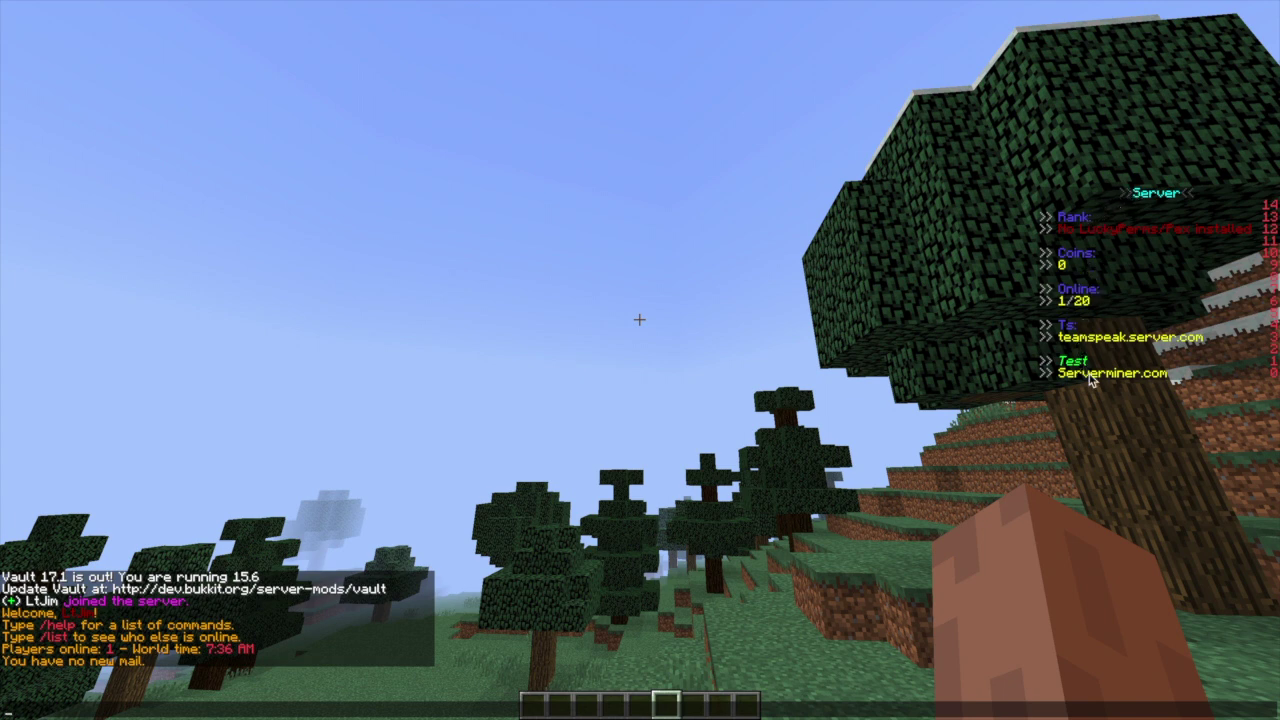
key("Escape")
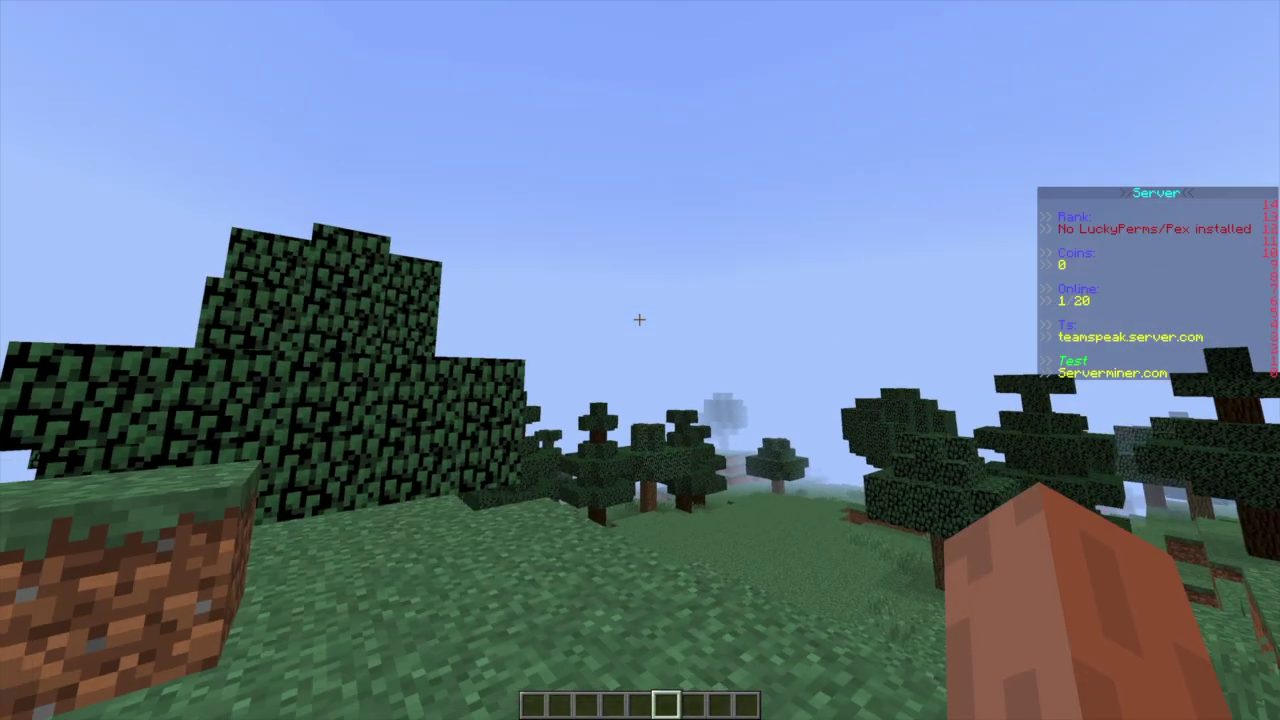
key("t")
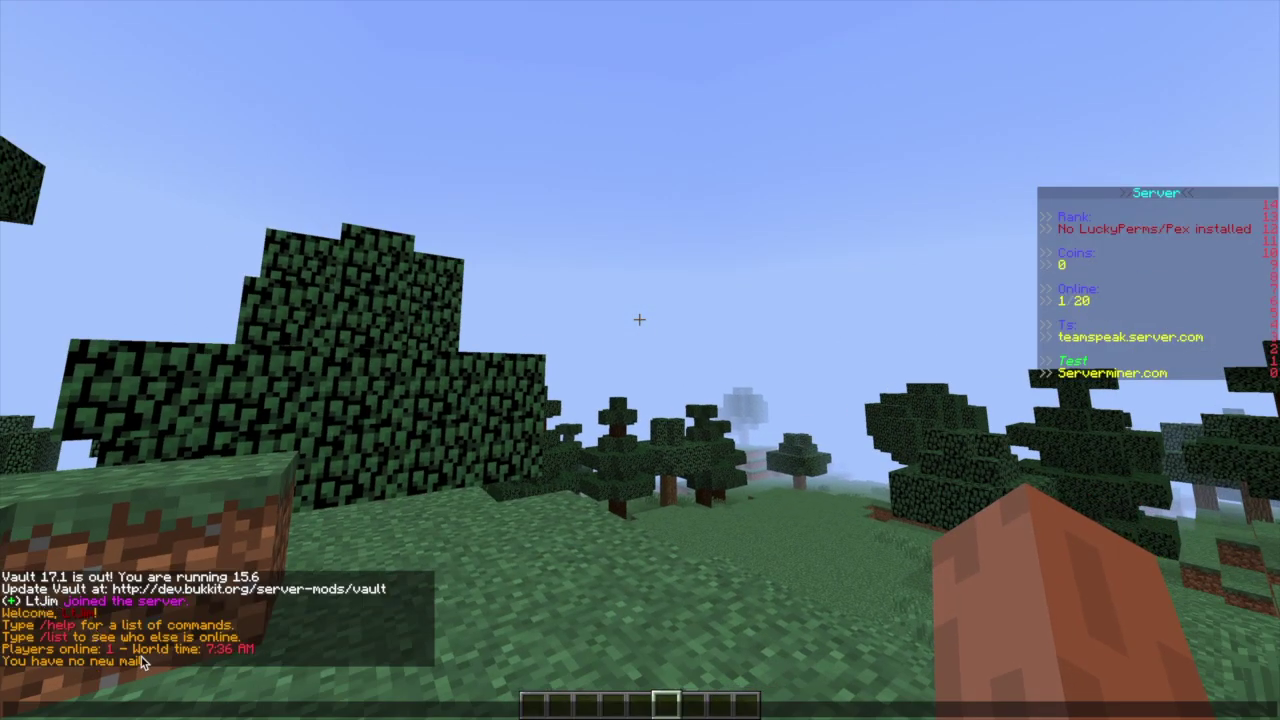
key("Escape")
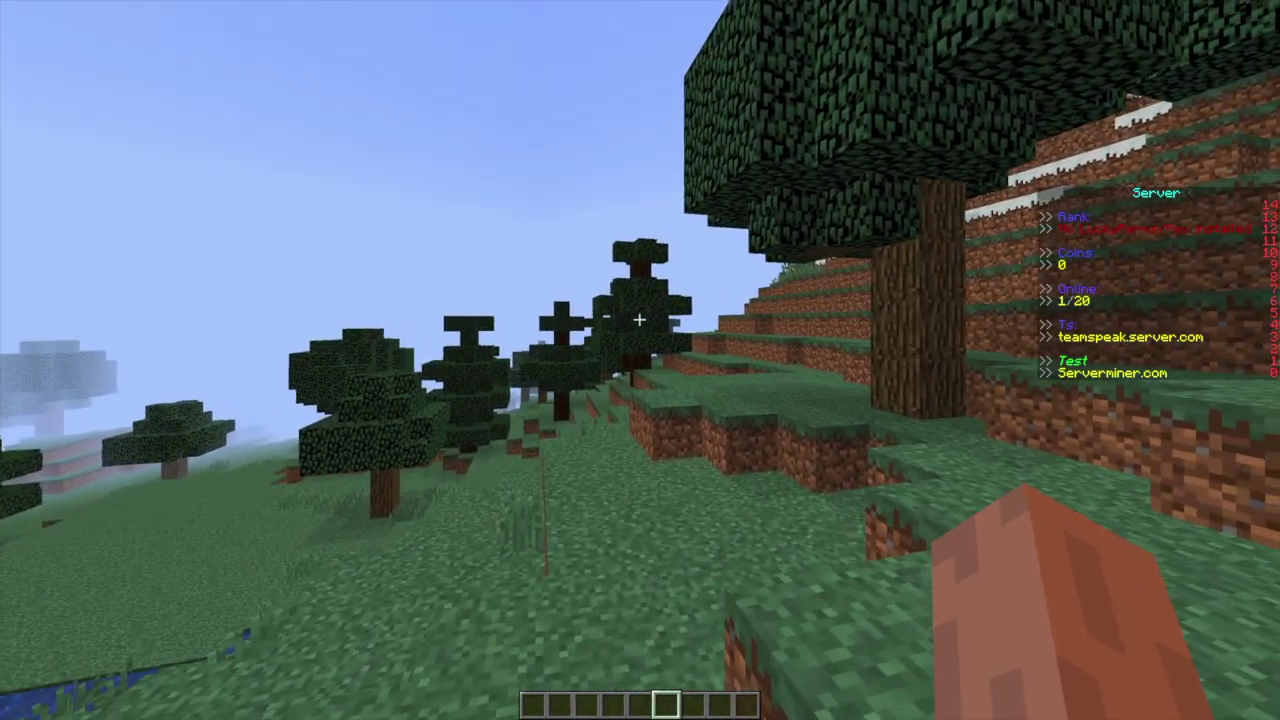
Step: Reload the Scoreboard++ plugin configuration in-game with the command /scoreboard reload
key("slash")
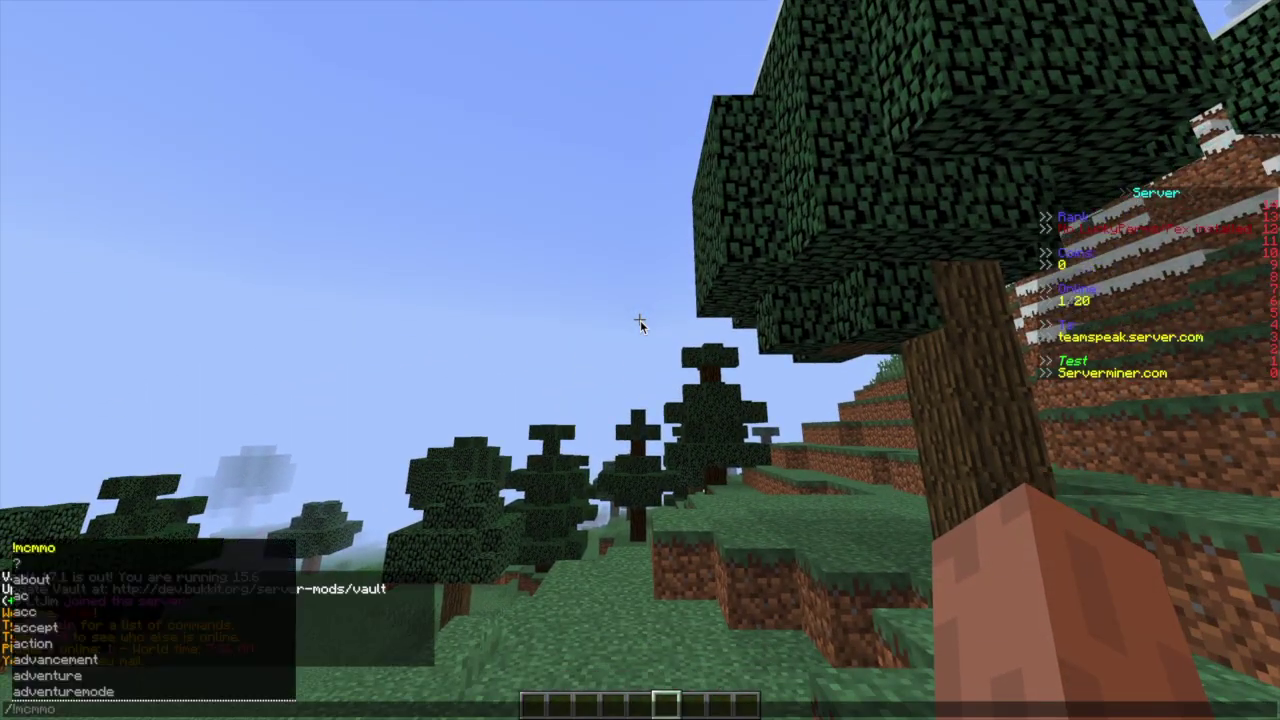
type("sxoreboard")
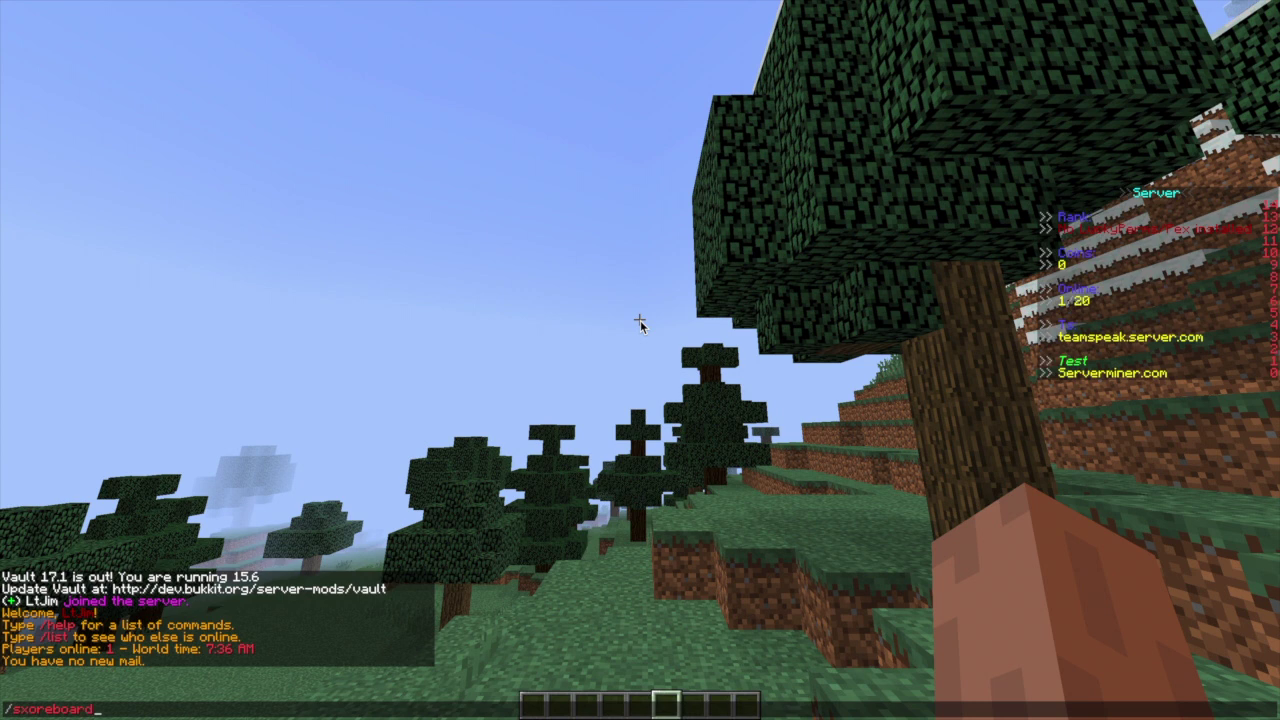
key("BackSpace")
key("BackSpace")
type("c")
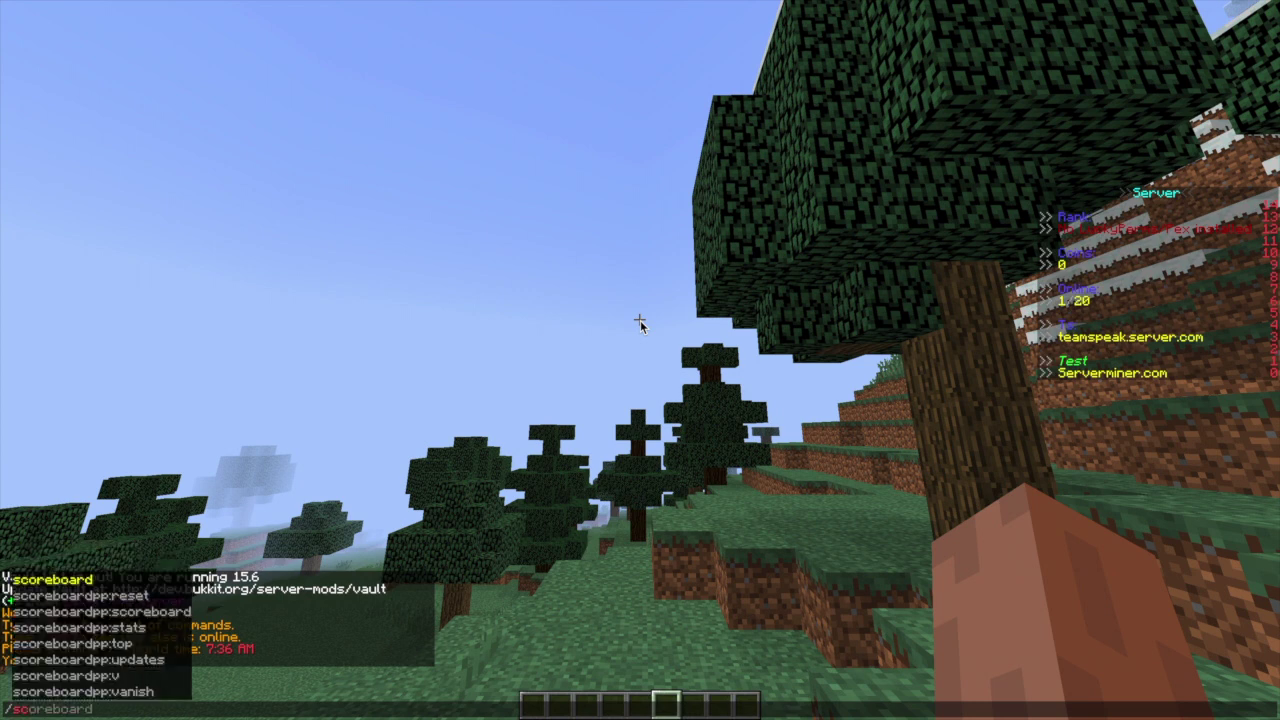
type("oreboard")
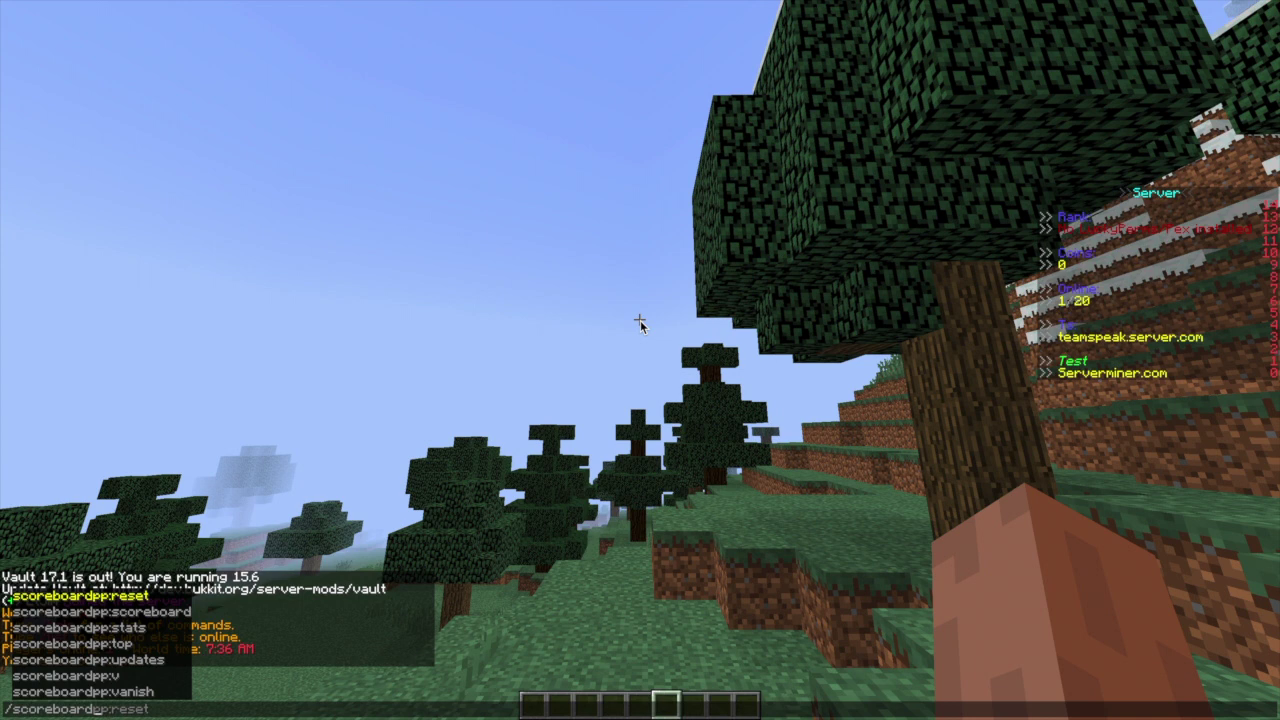
type(" reload")
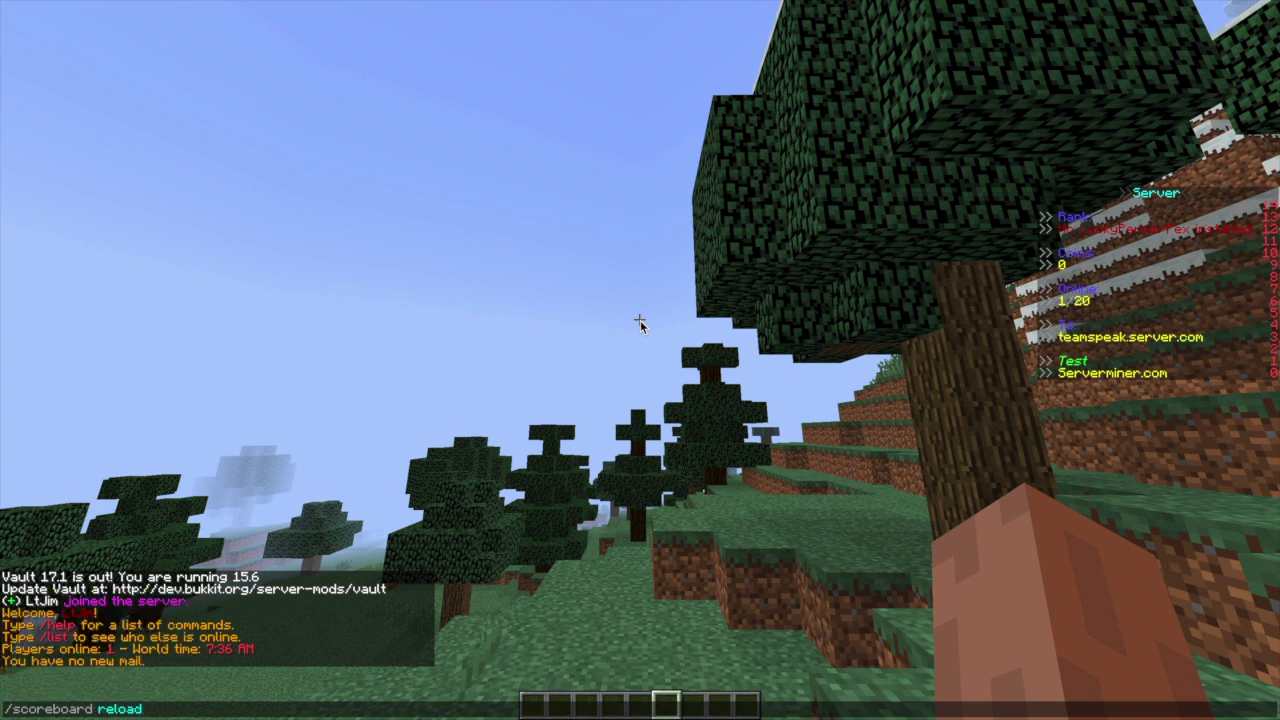
type("eload")
key("Return")
key("t")
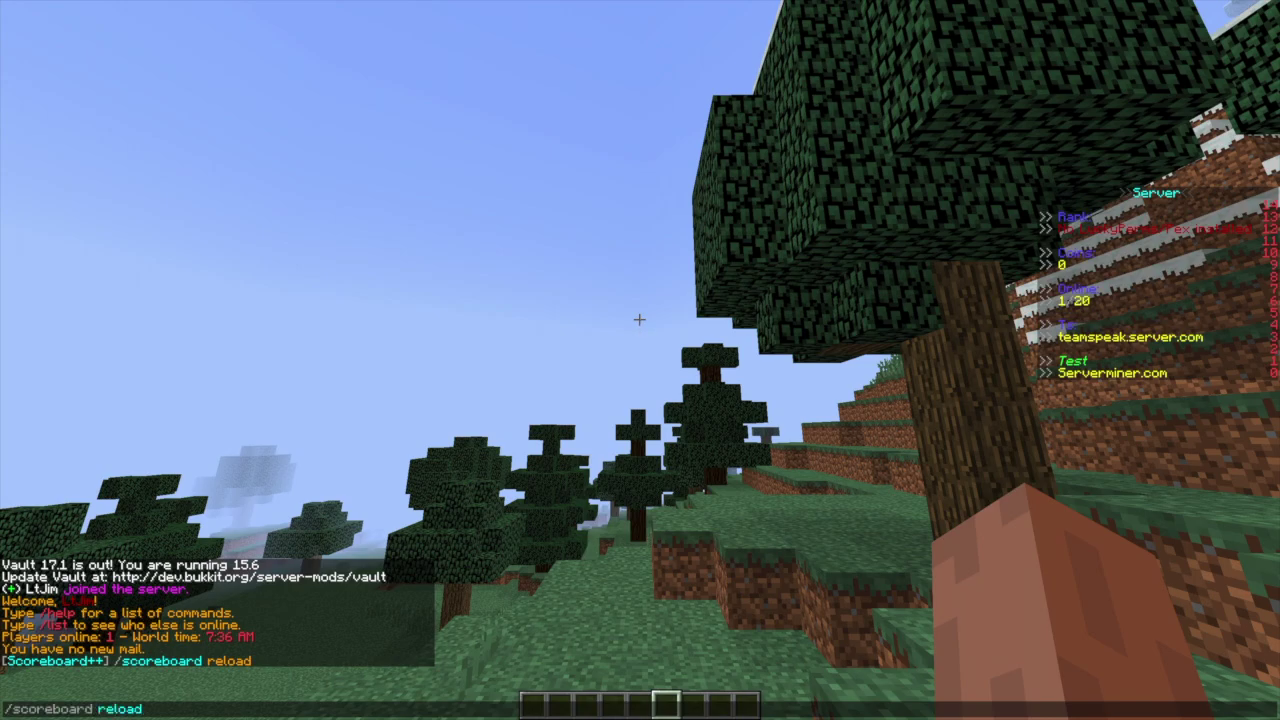
key("Return")
key("w")
key("w")
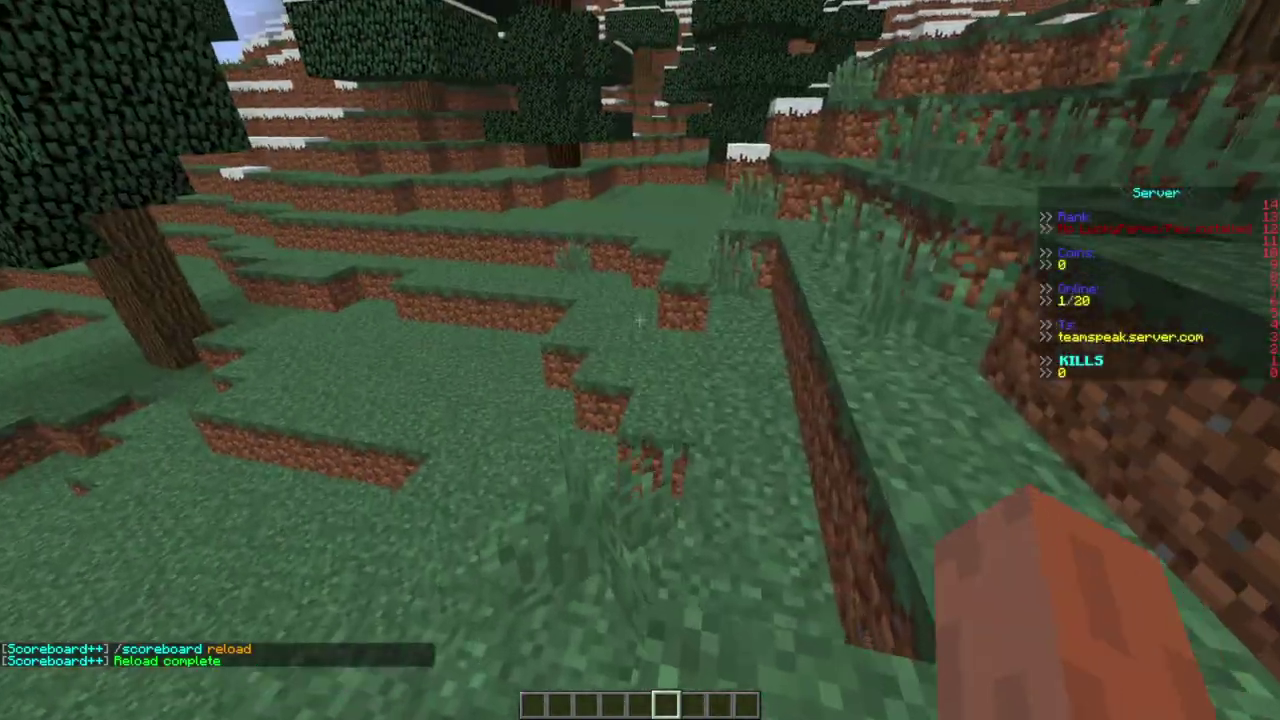
key("w")
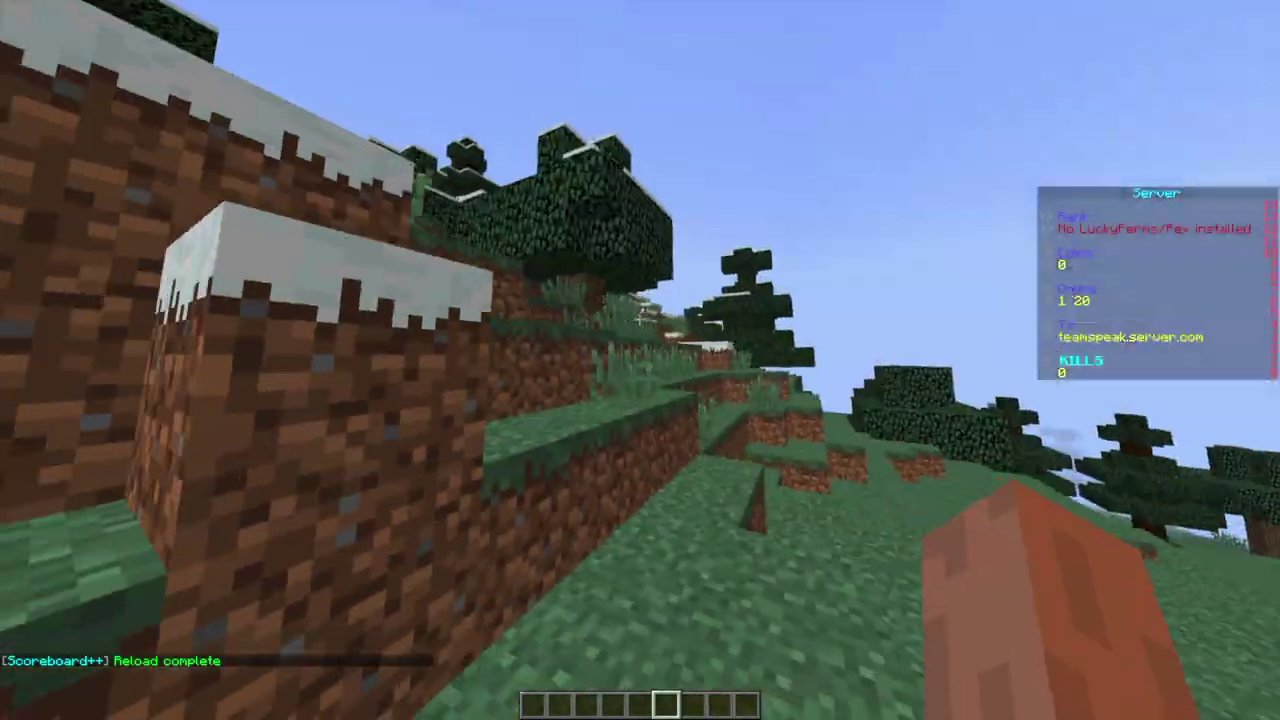
key("w")
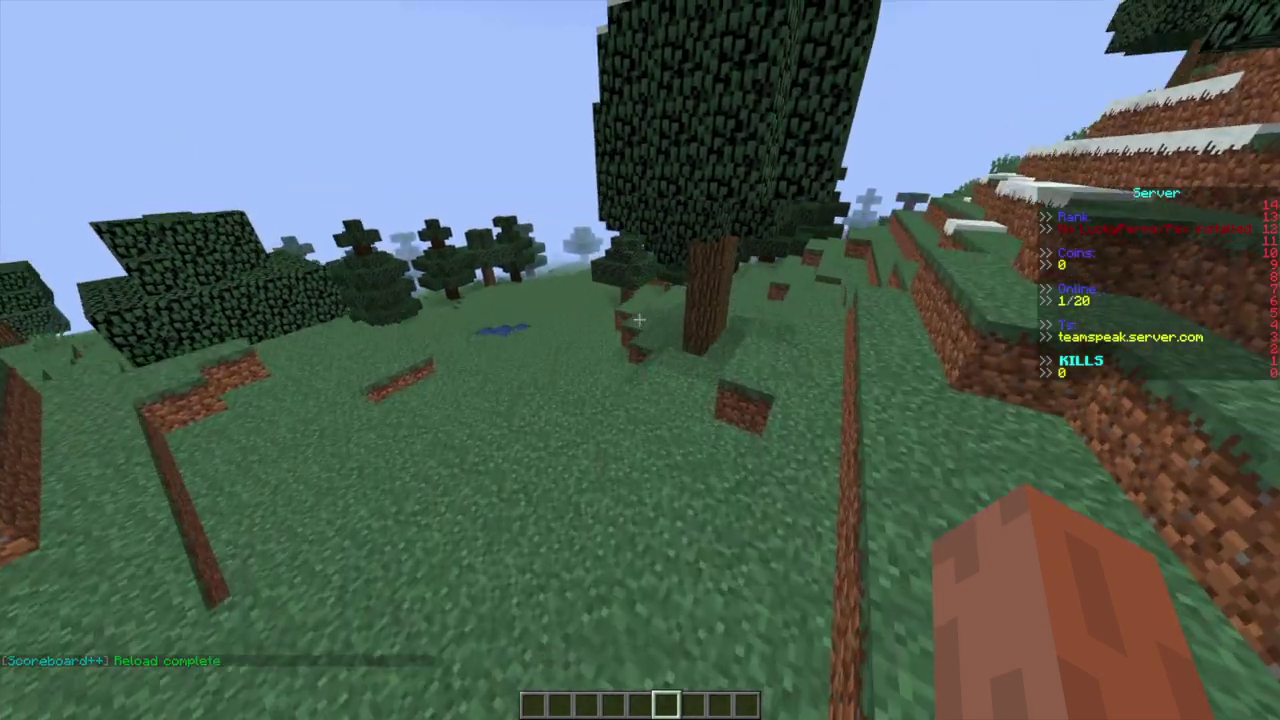
key("w")
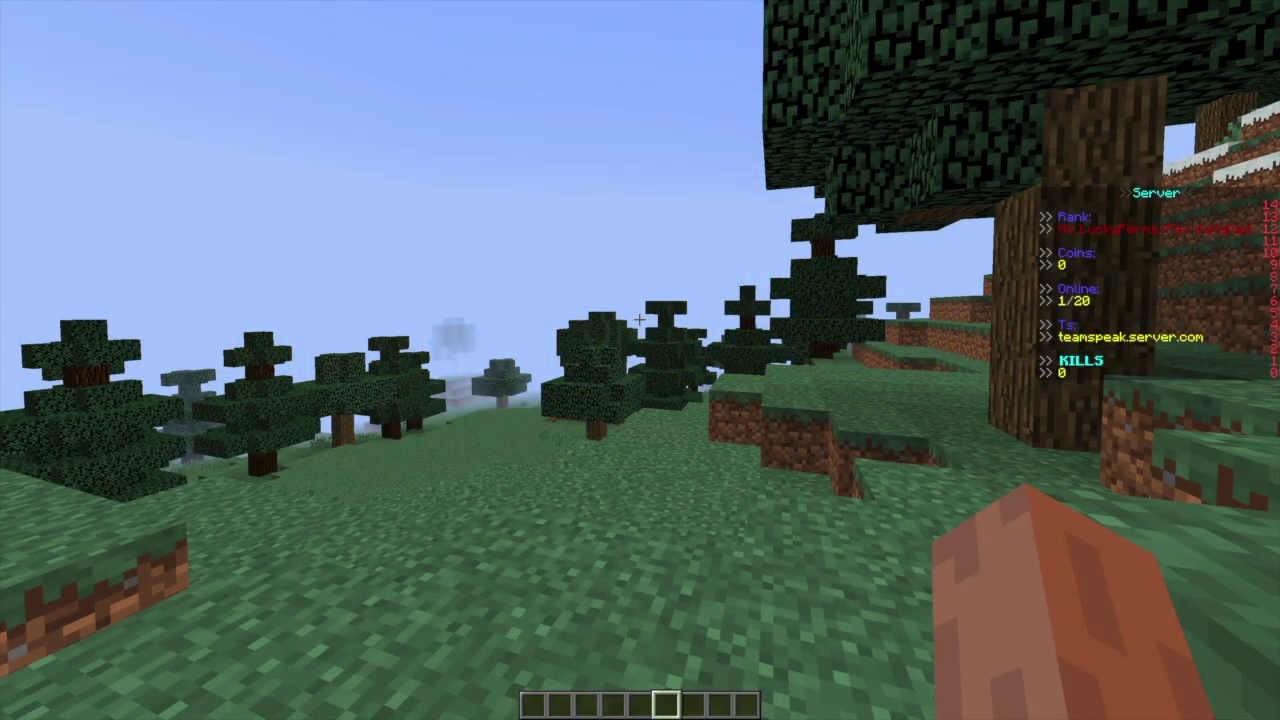
key("a")
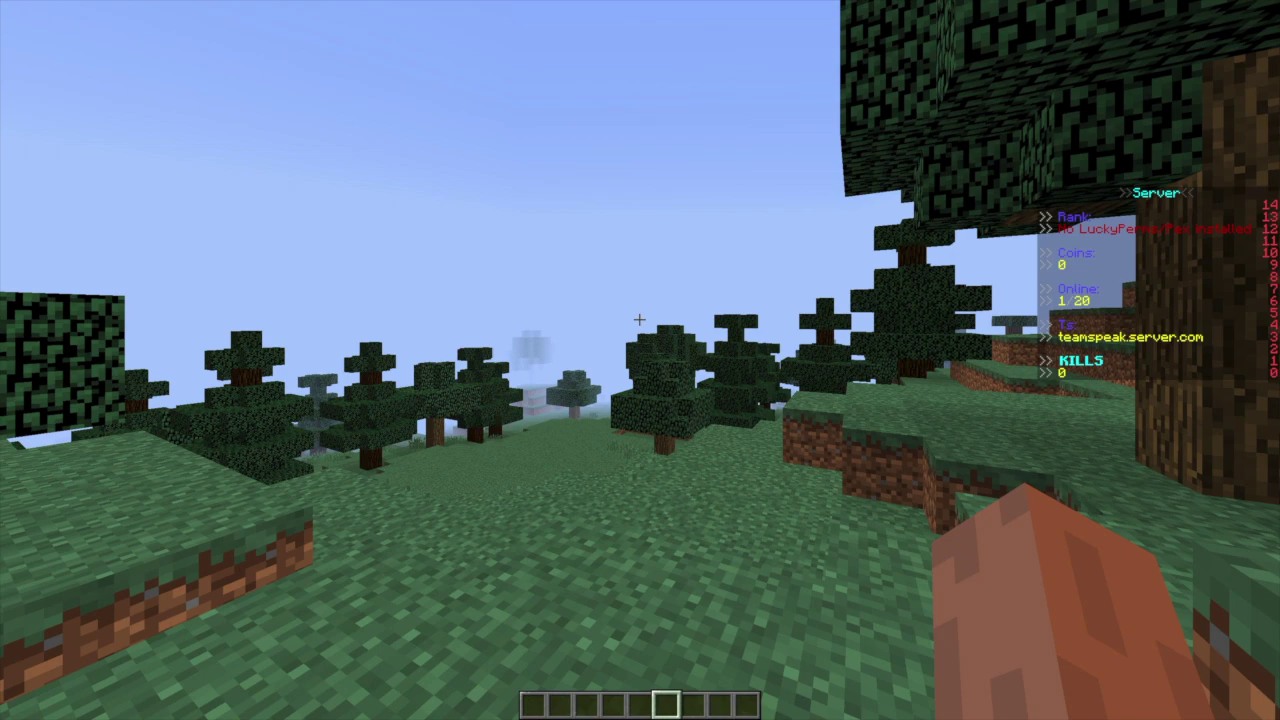
key("a")
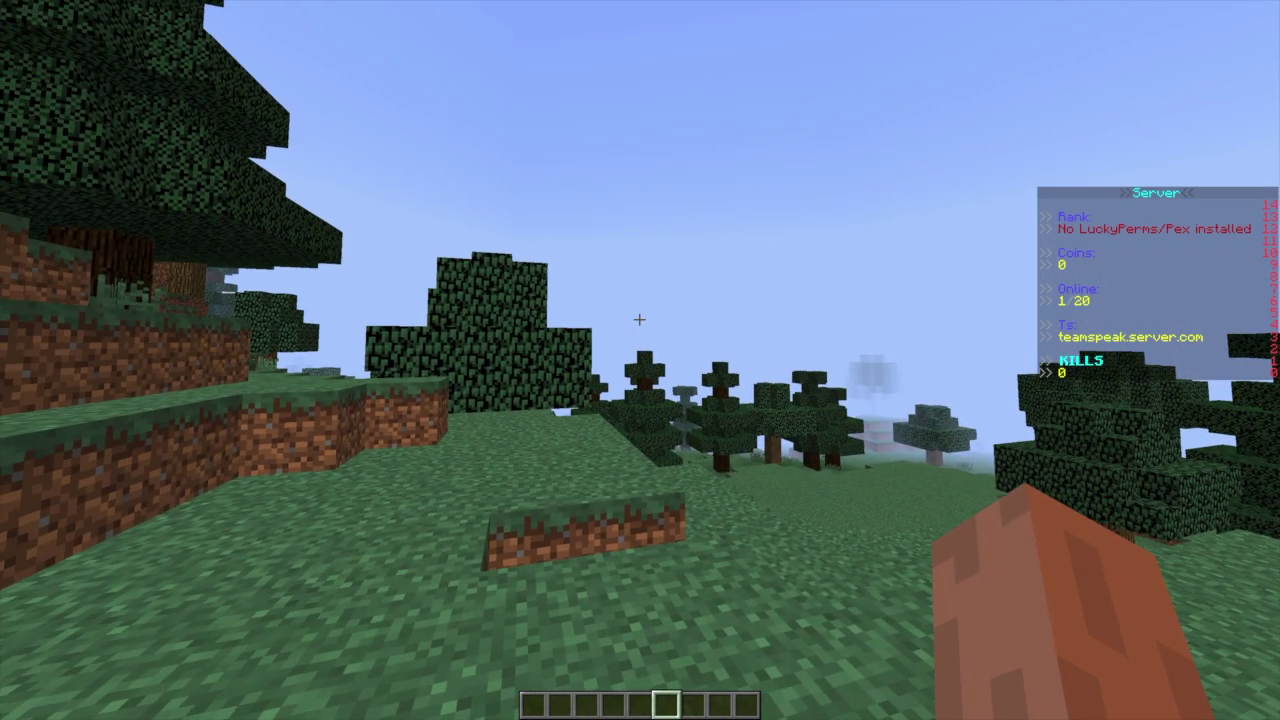
key("t")
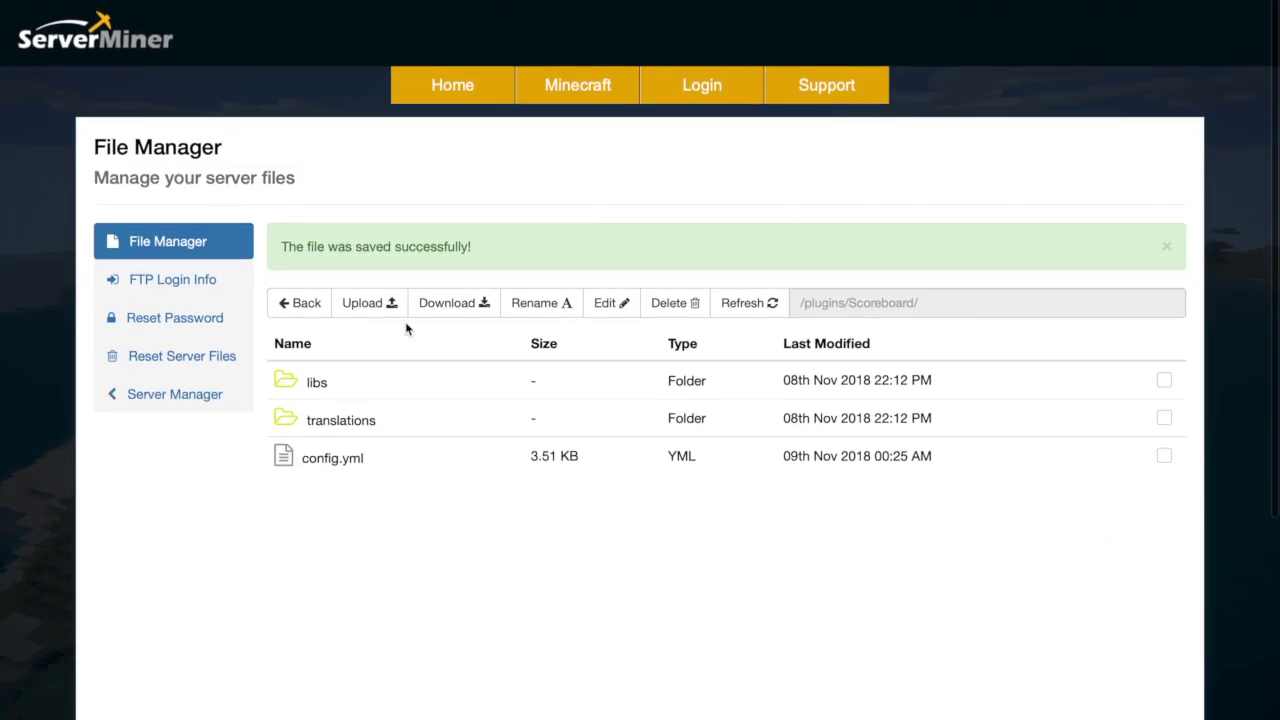
Step: In the ServerMiner File Manager, open english.yml from the Scoreboard plugin's translations folder and read through its message definitions
left_click(491, 434)
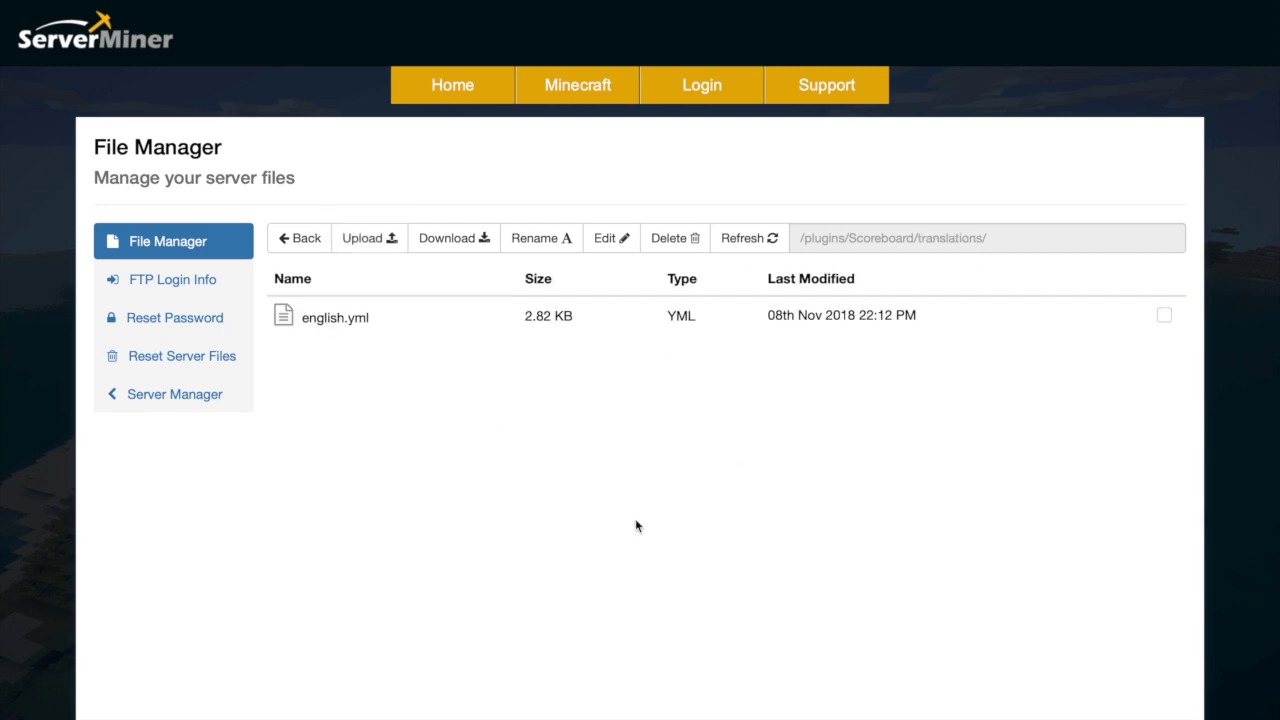
double_click(406, 320)
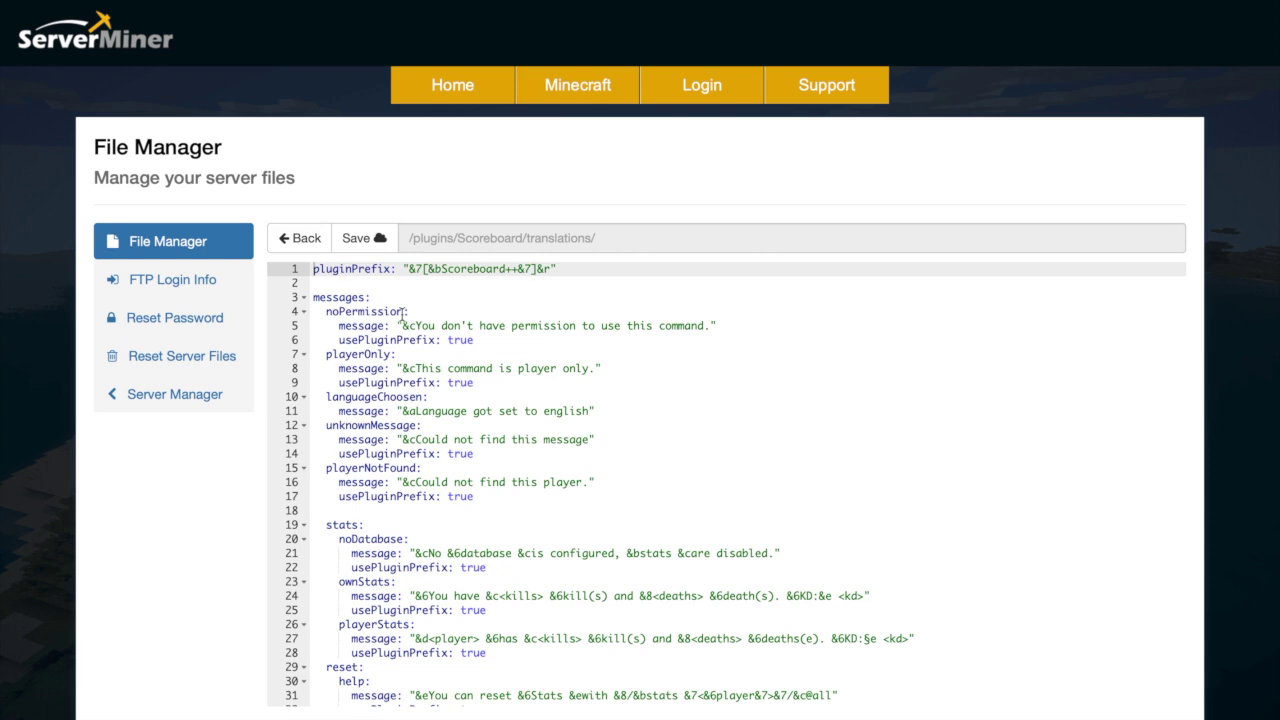
scroll(566, 407, "down", 2)
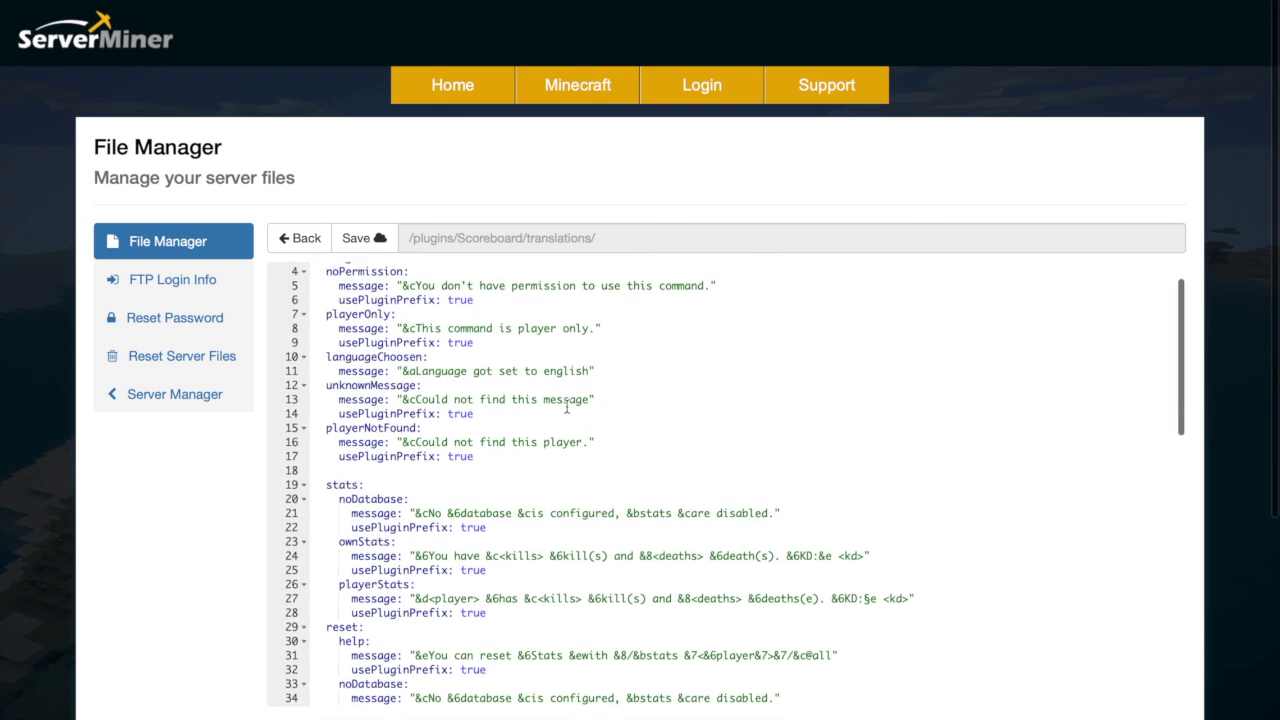
scroll(566, 407, "down", 8)
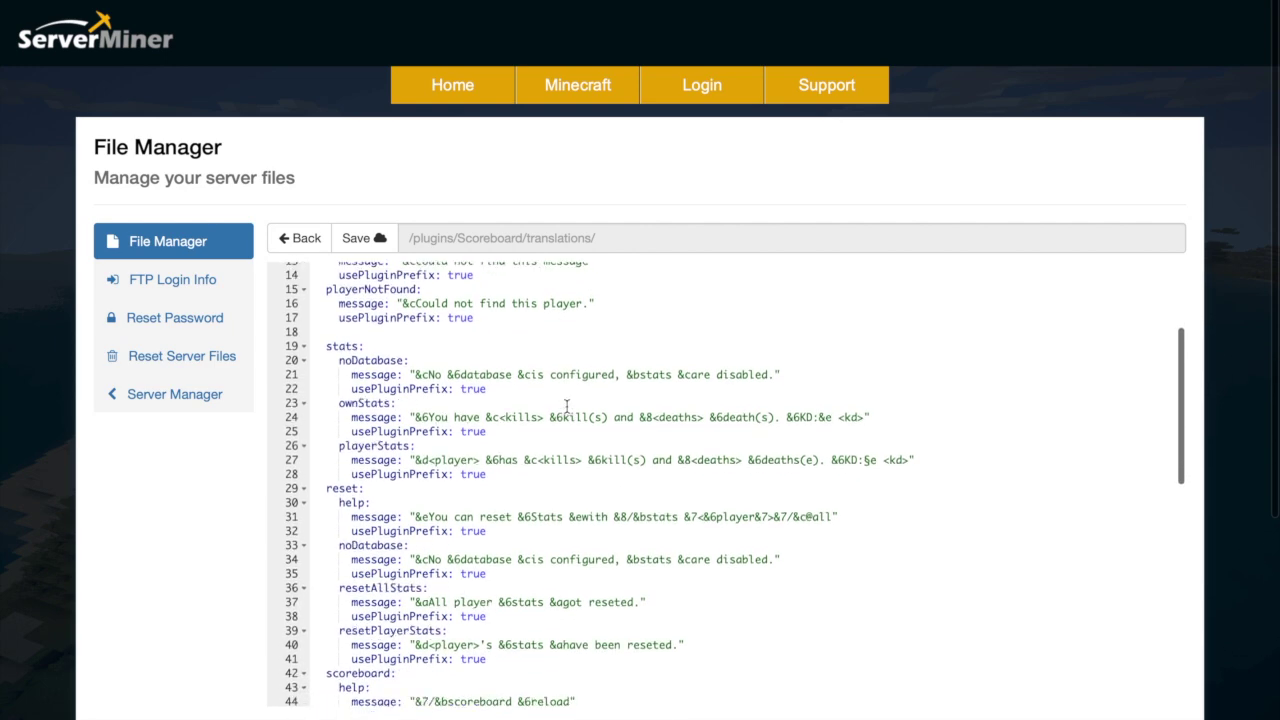
scroll(566, 407, "down", 4)
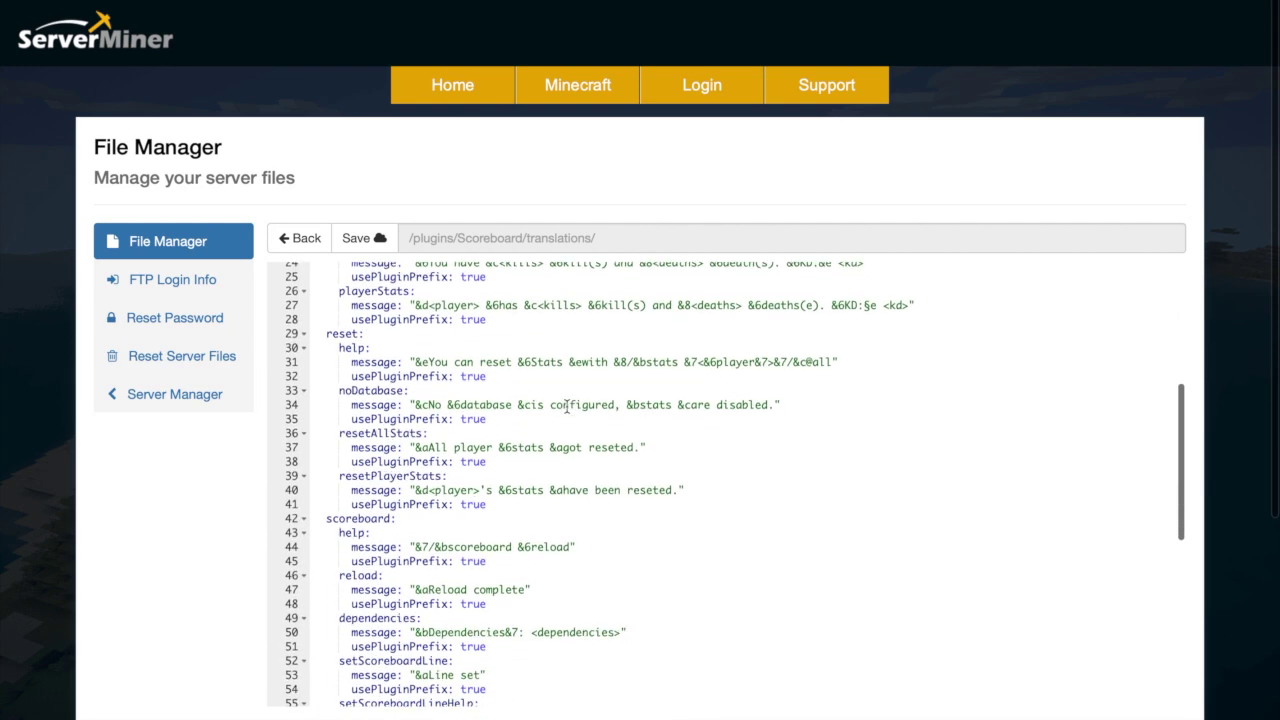
scroll(566, 407, "down", 5)
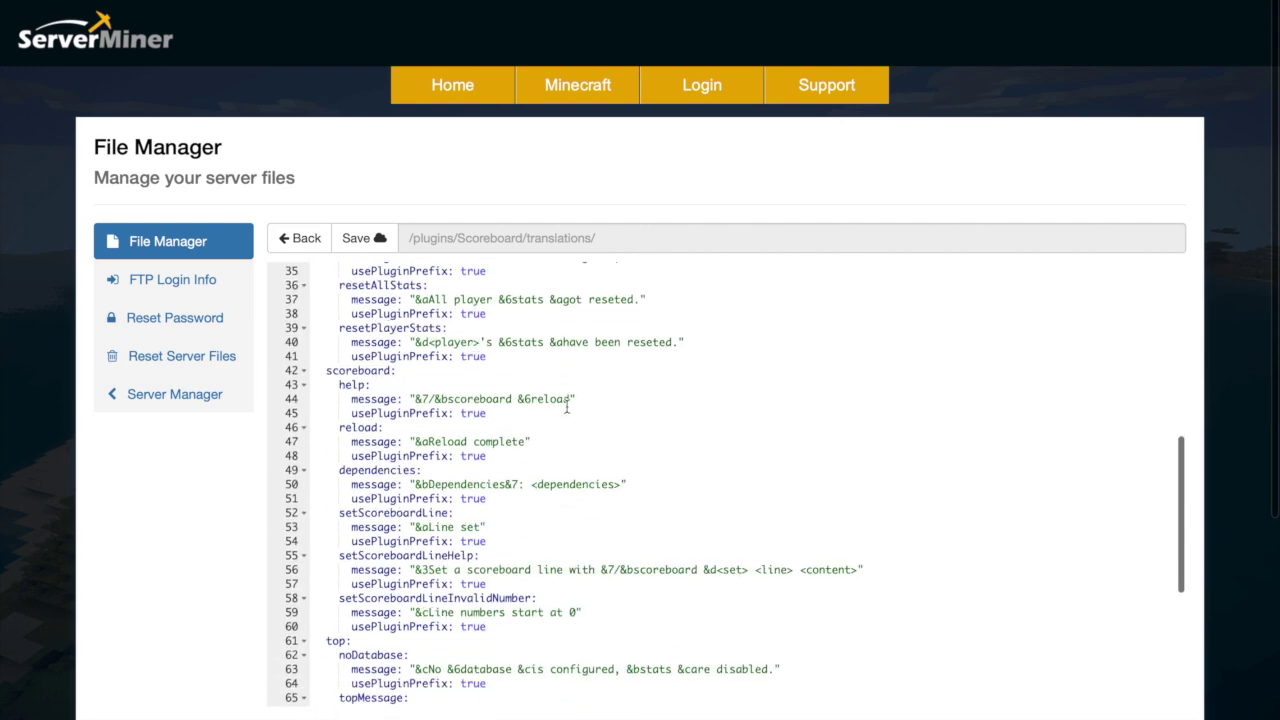
scroll(650, 473, "down", 10)
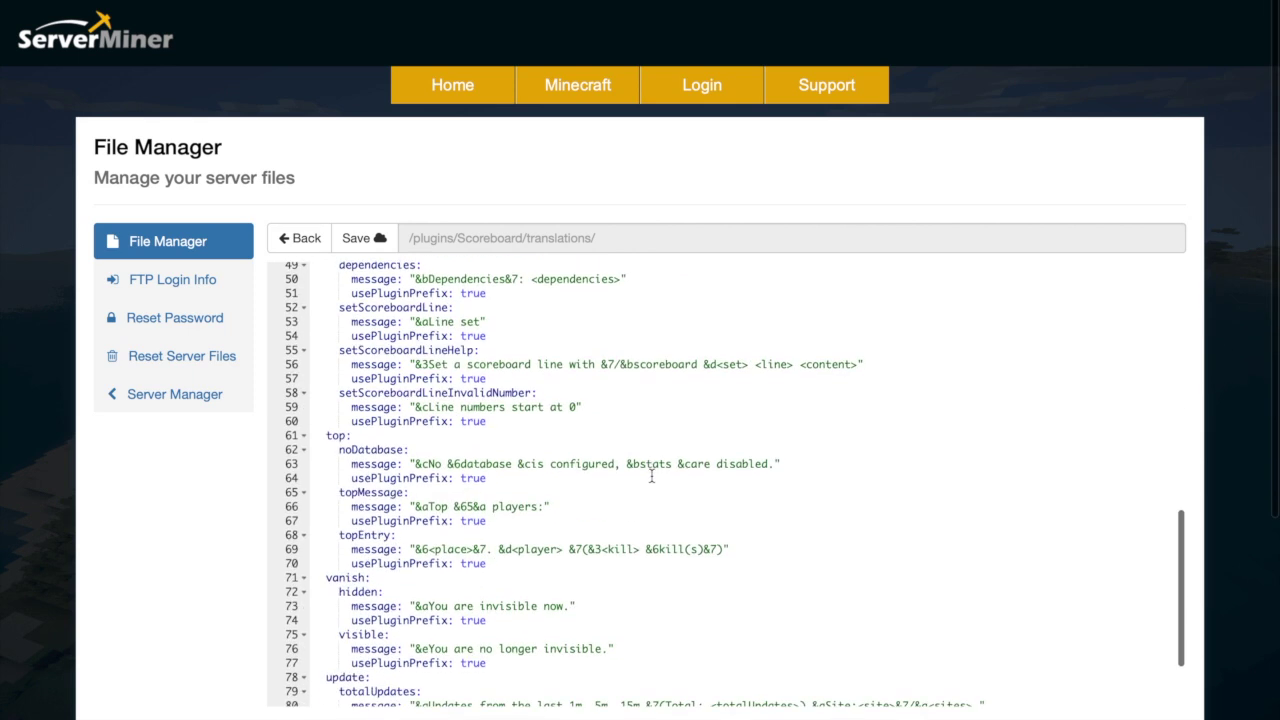
scroll(654, 471, "down", 1)
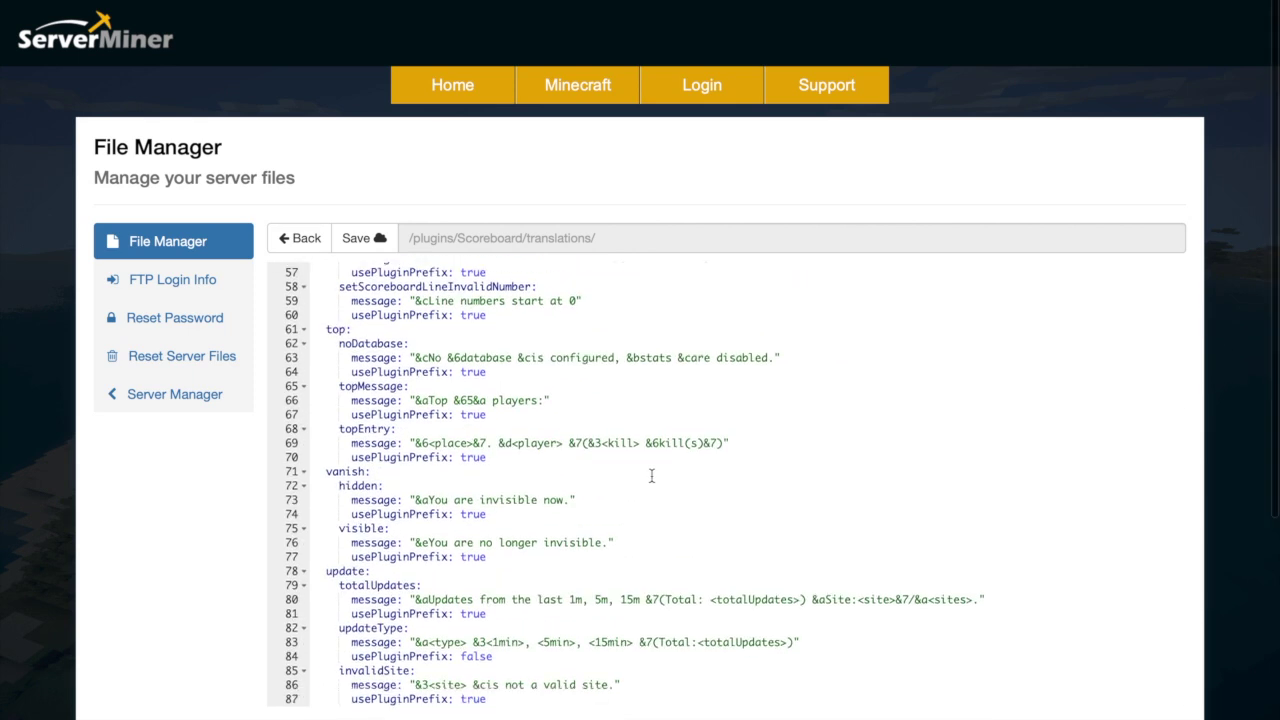
key("ctrl+Home")
Step: Return to the /plugins/Scoreboard/ folder, open config.yml and select the enableSidebar line
left_click(316, 244)
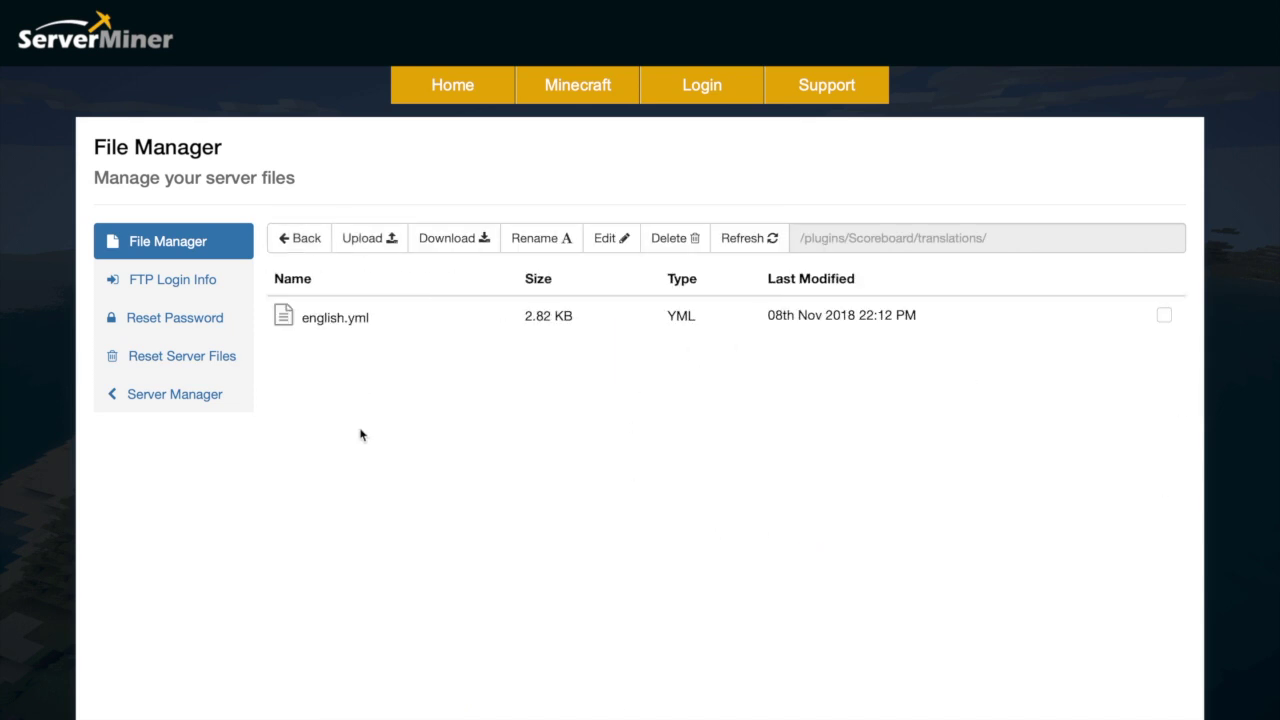
left_click(308, 247)
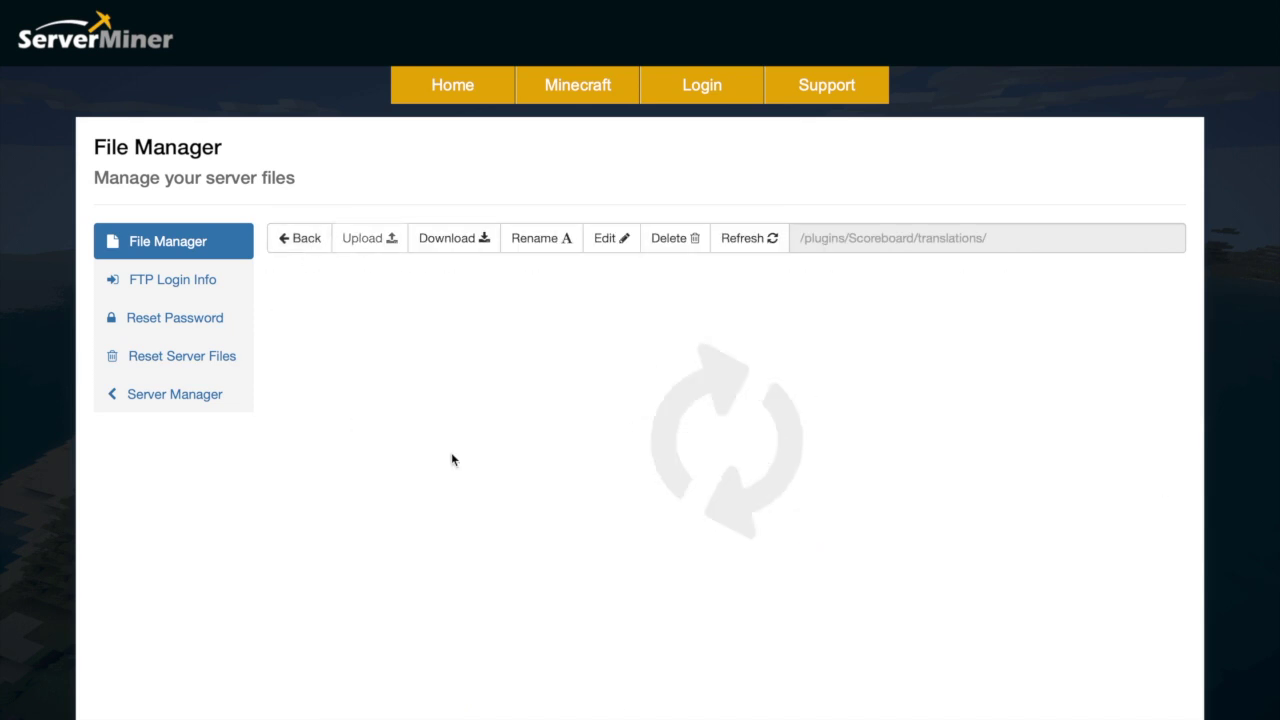
double_click(380, 404)
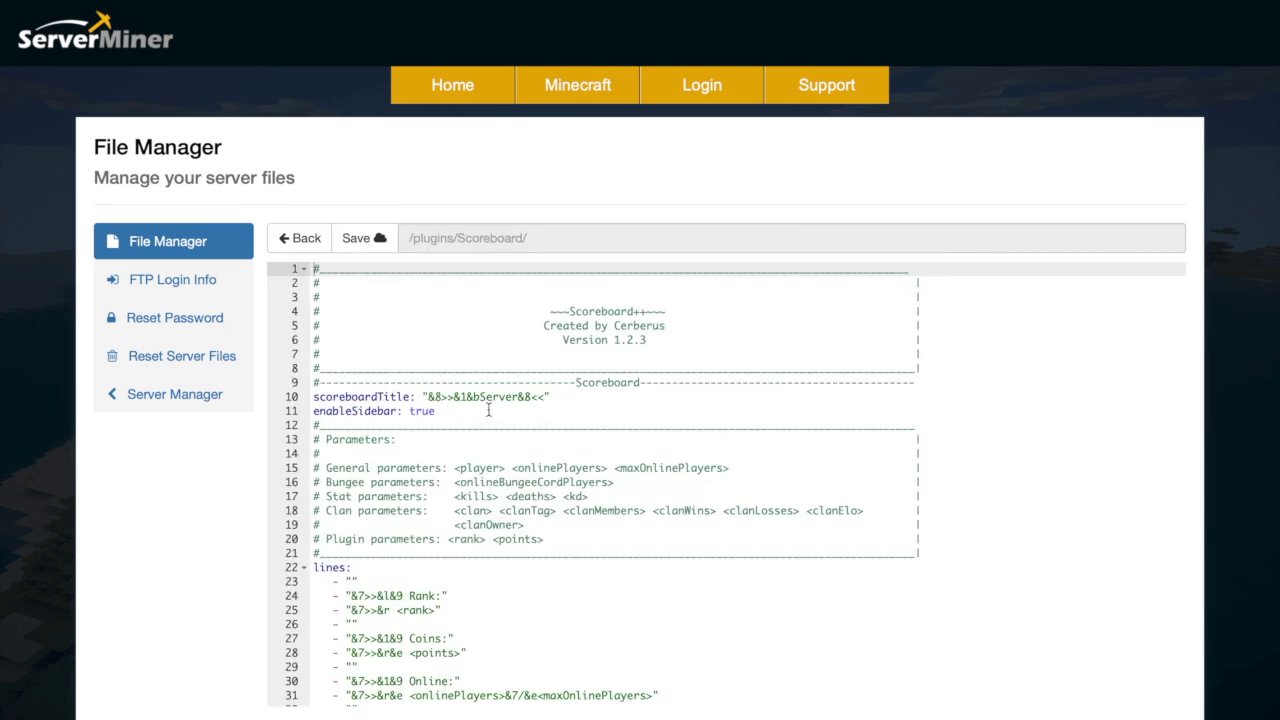
left_click_drag(487, 418, 312, 411)
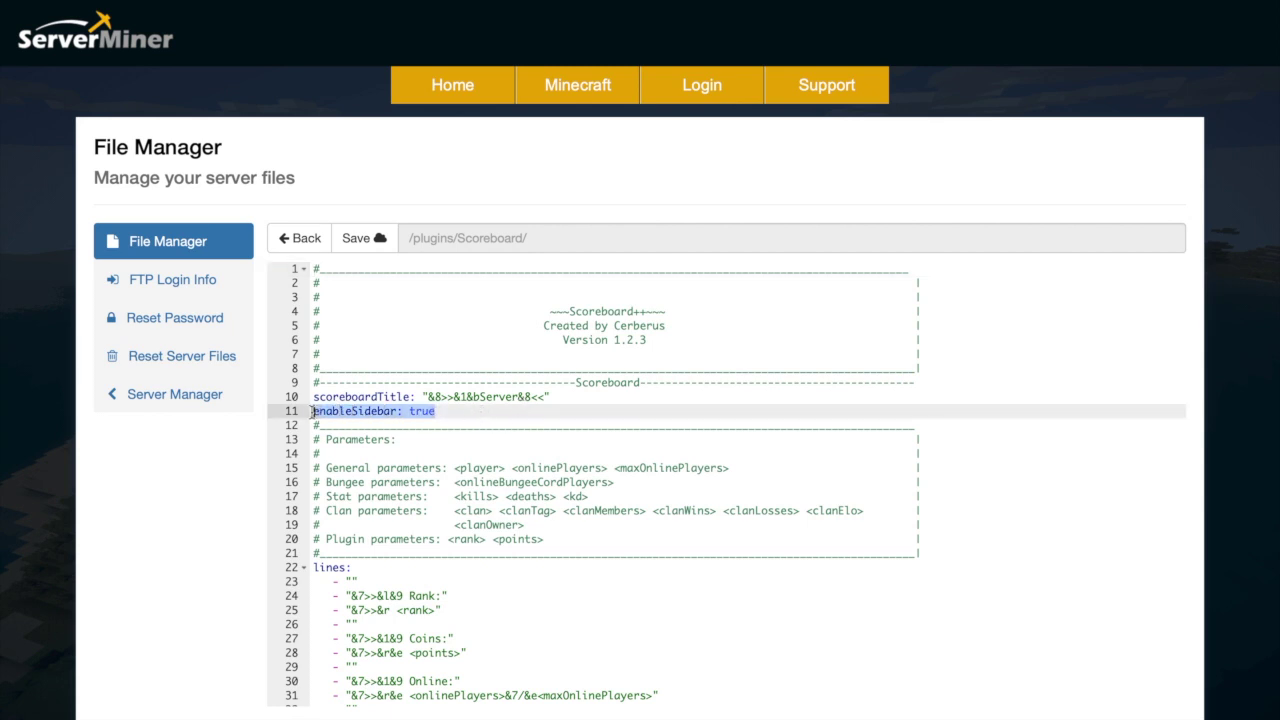
Step: Move the blank, Ts and teamspeak.server.com lines of the config.yml sidebar list below the <kills> line
left_click(543, 424)
left_click(539, 413)
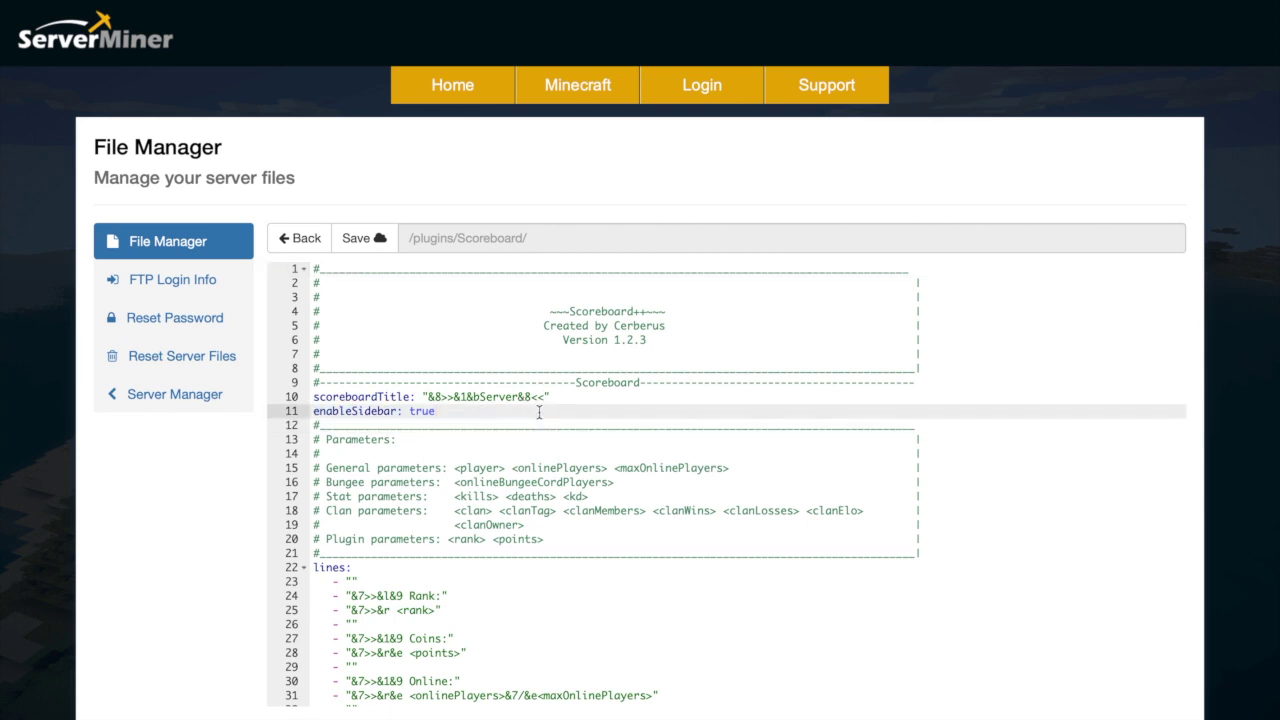
scroll(539, 413, "down", 3)
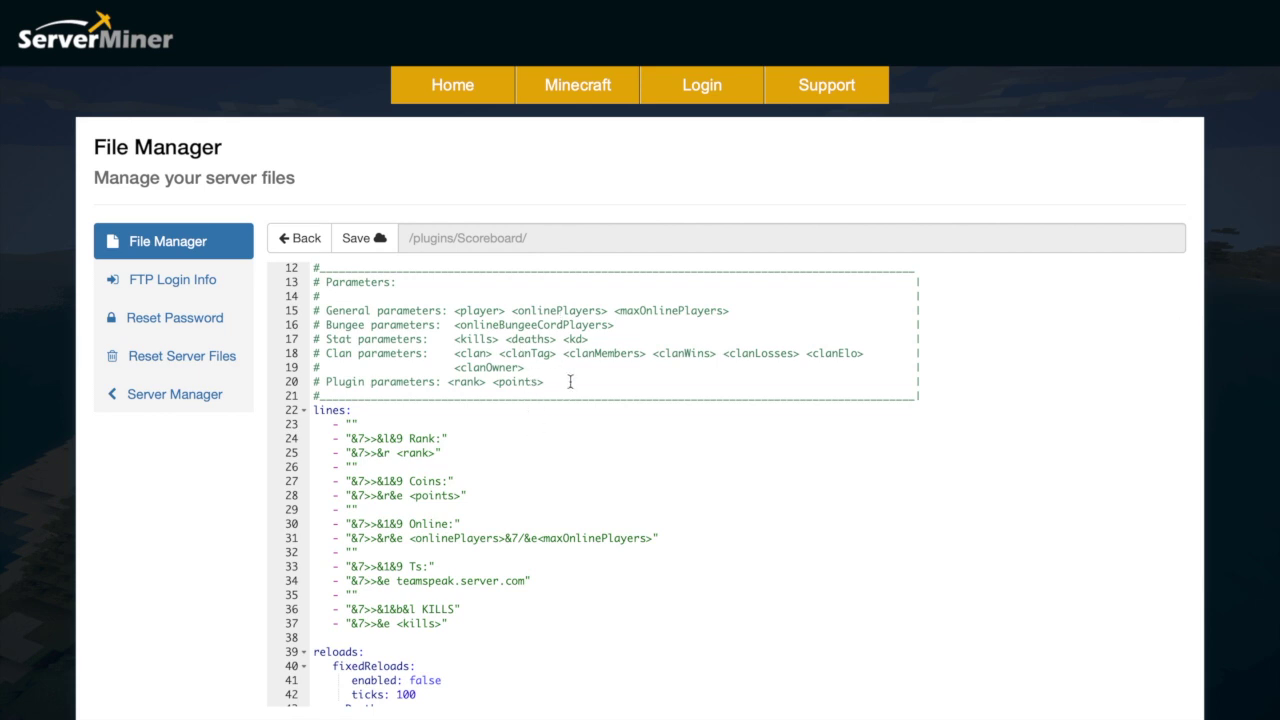
scroll(570, 381, "up", 1)
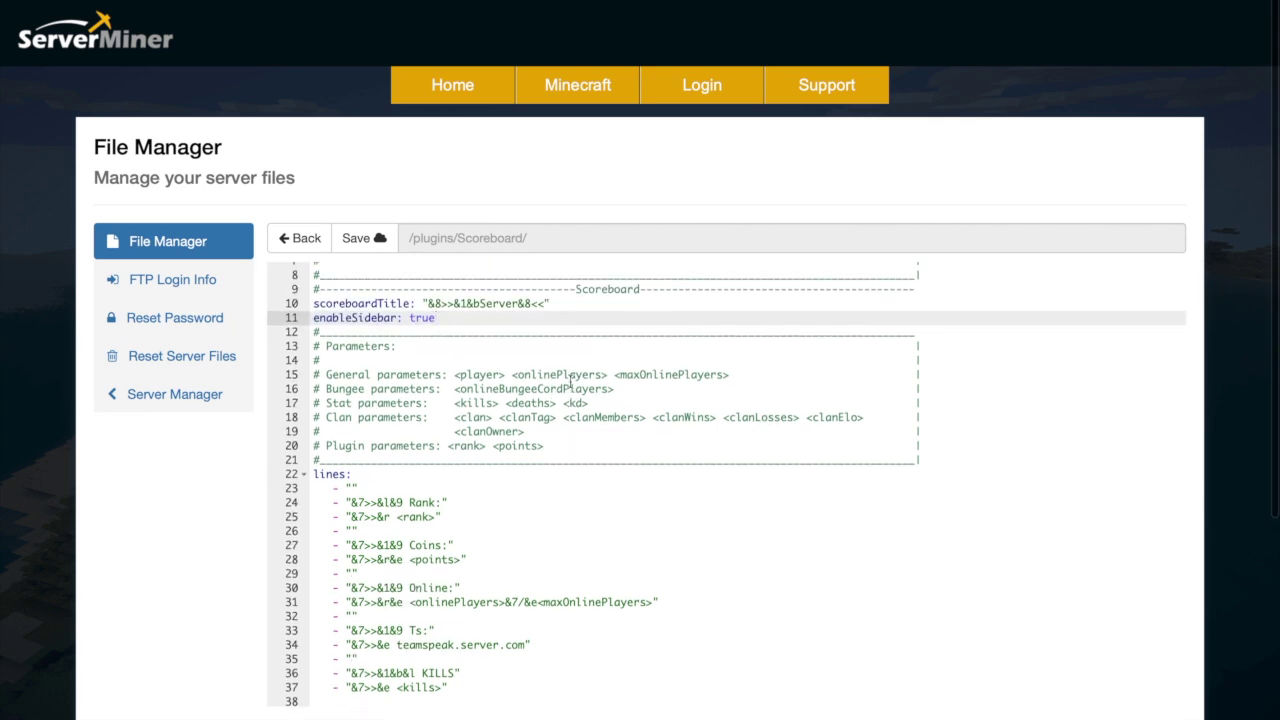
scroll(570, 381, "down", 4)
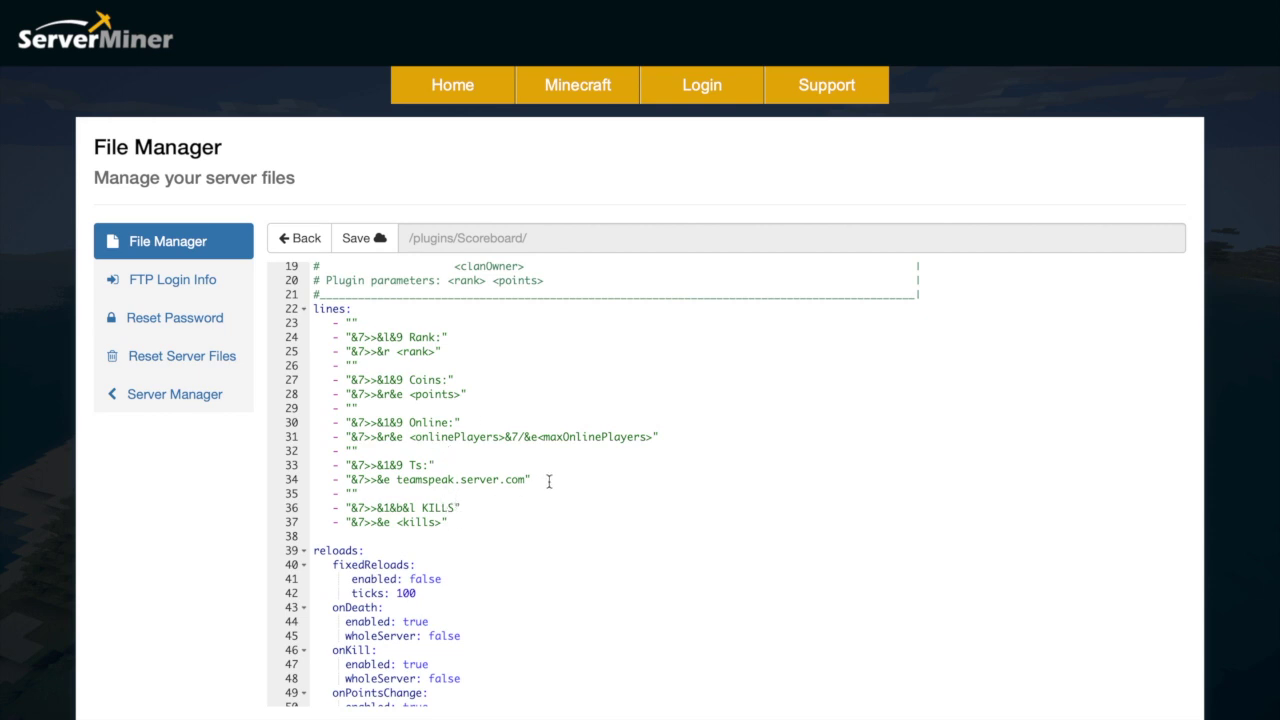
left_click_drag(549, 482, 273, 451)
key("super+c")
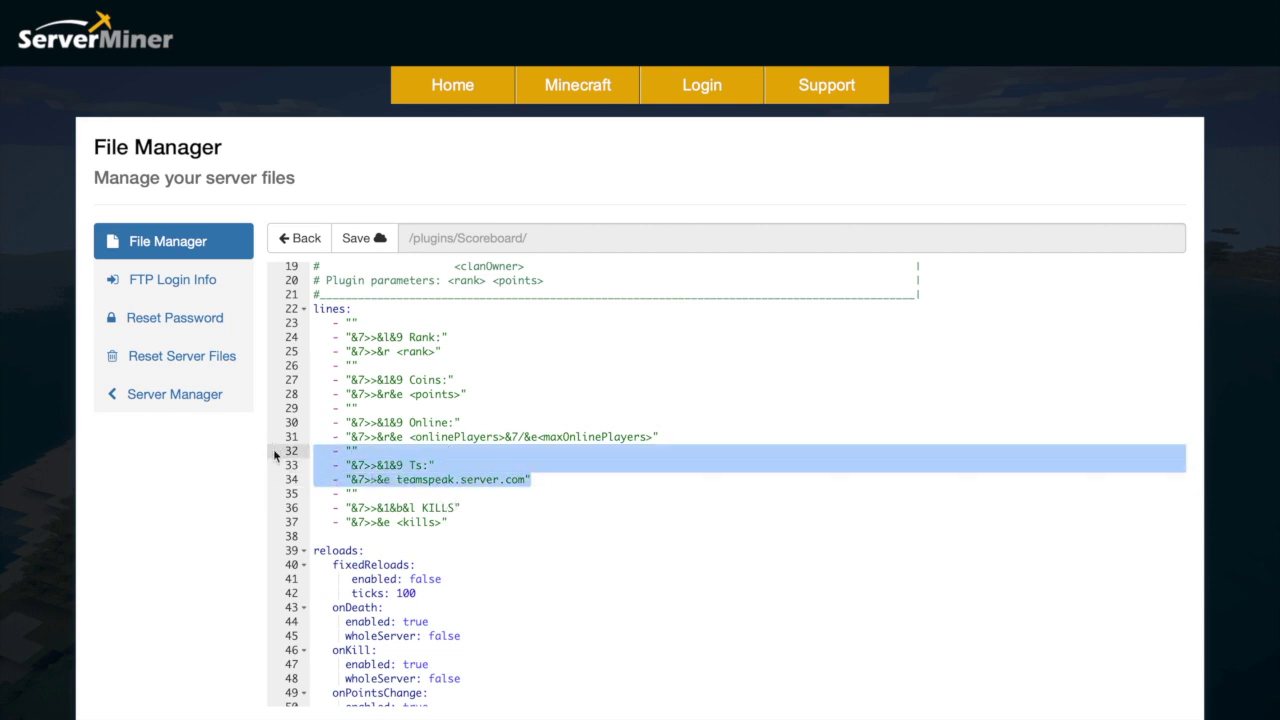
key("BackSpace")
key("BackSpace")
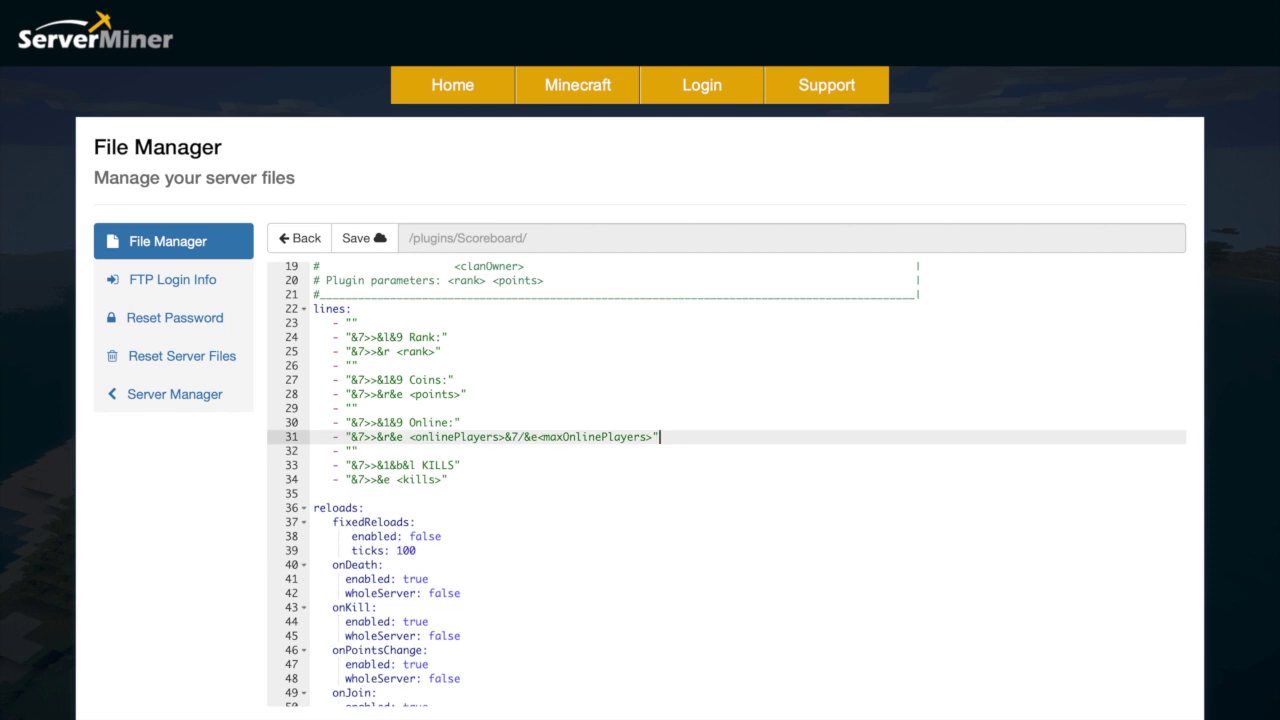
left_click(450, 482)
key("Return")
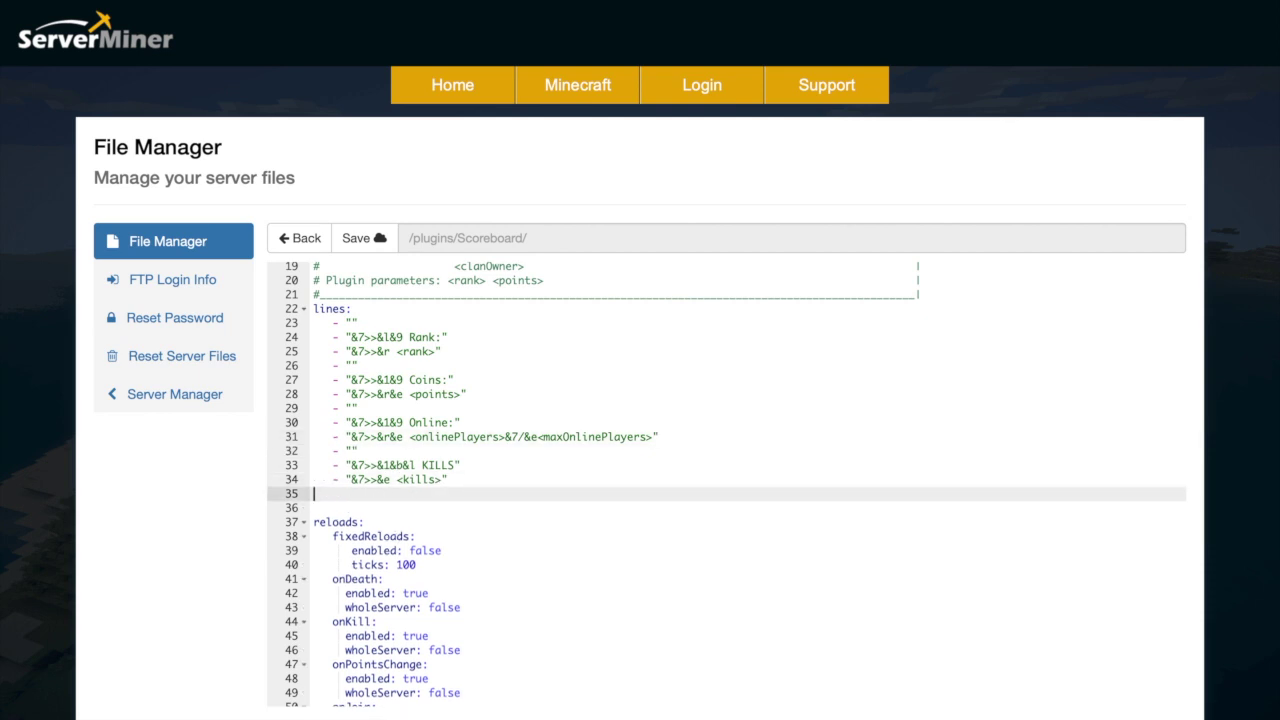
key("super+v")
Step: Replace the moved block's Ts: label with DEATHS and its teamspeak.server.com value with <deaths>
left_click_drag(429, 508, 410, 508)
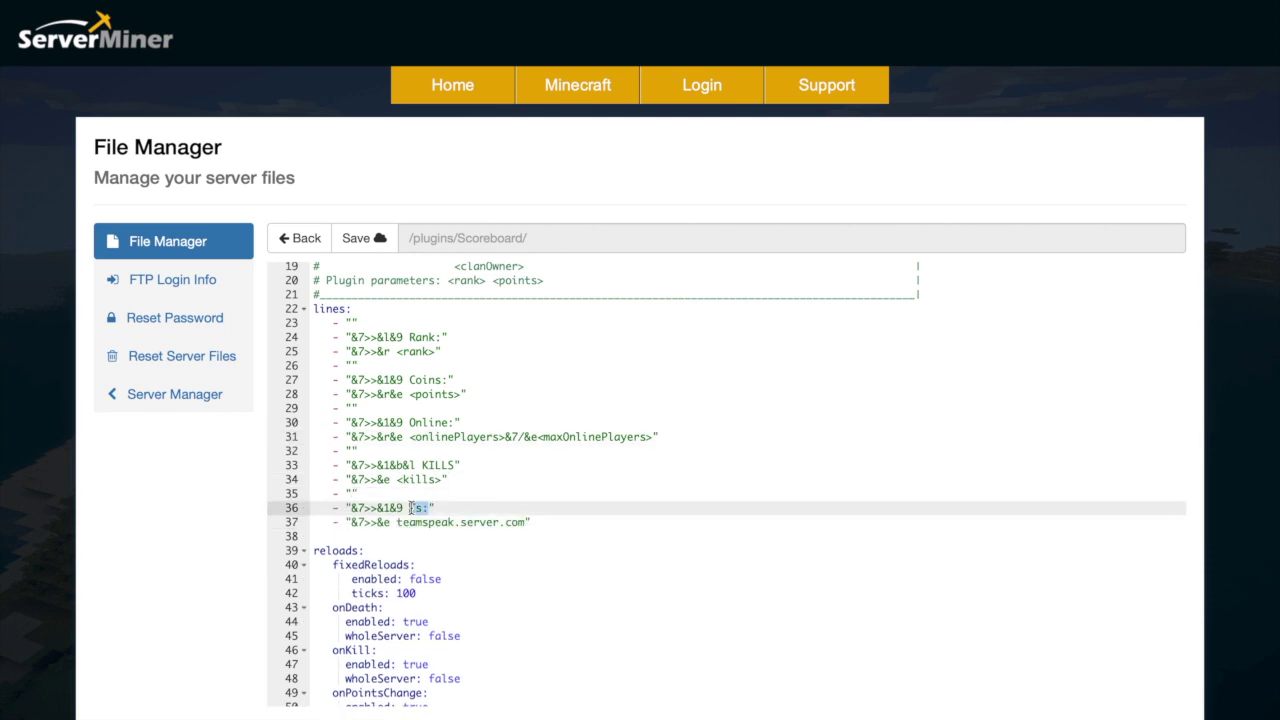
type("DAE")
type("THS")
left_click_drag(530, 522, 408, 522)
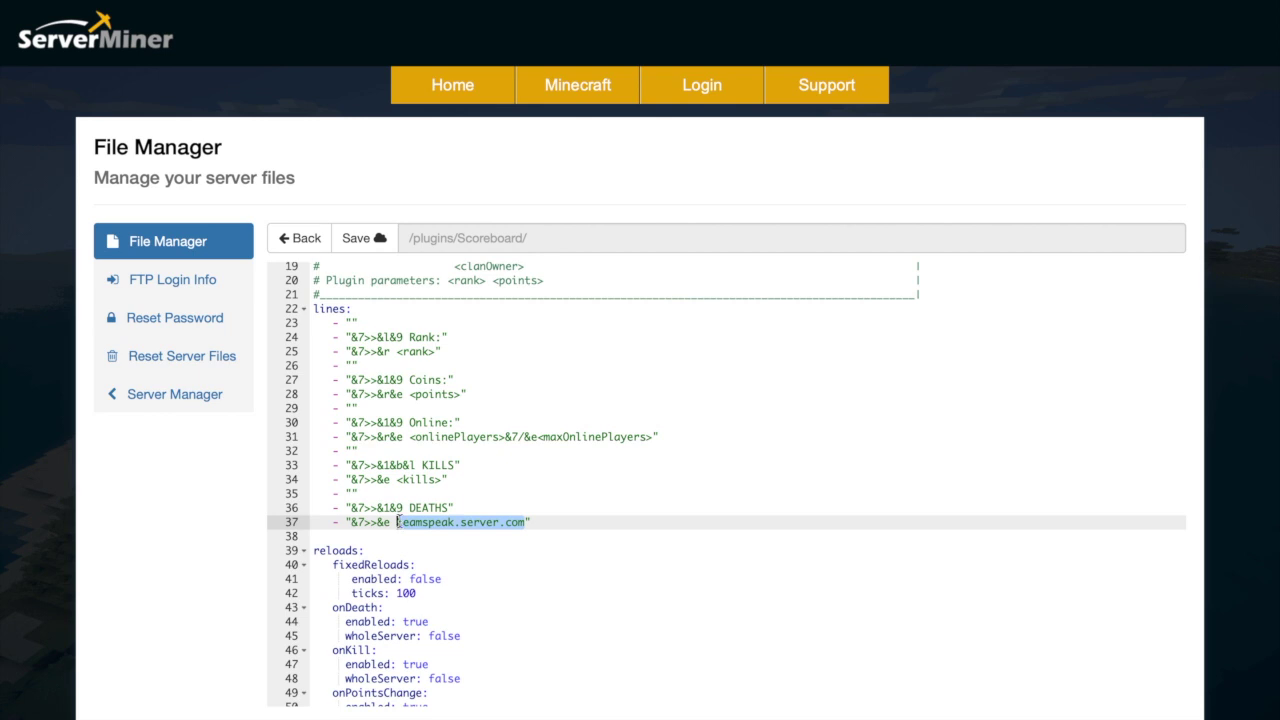
type("<deaths>")
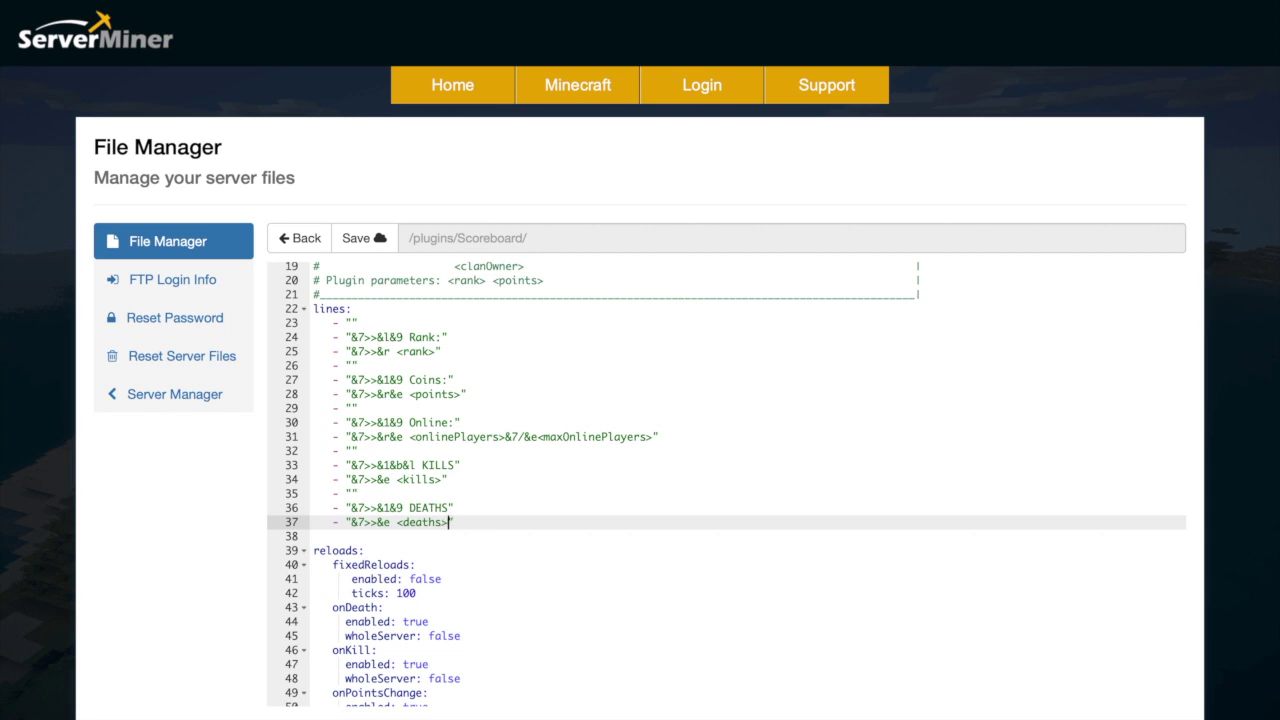
Step: Make the DEATHS label bold red by changing its formatting codes to &1&c&l
left_click(403, 508)
type("&l")
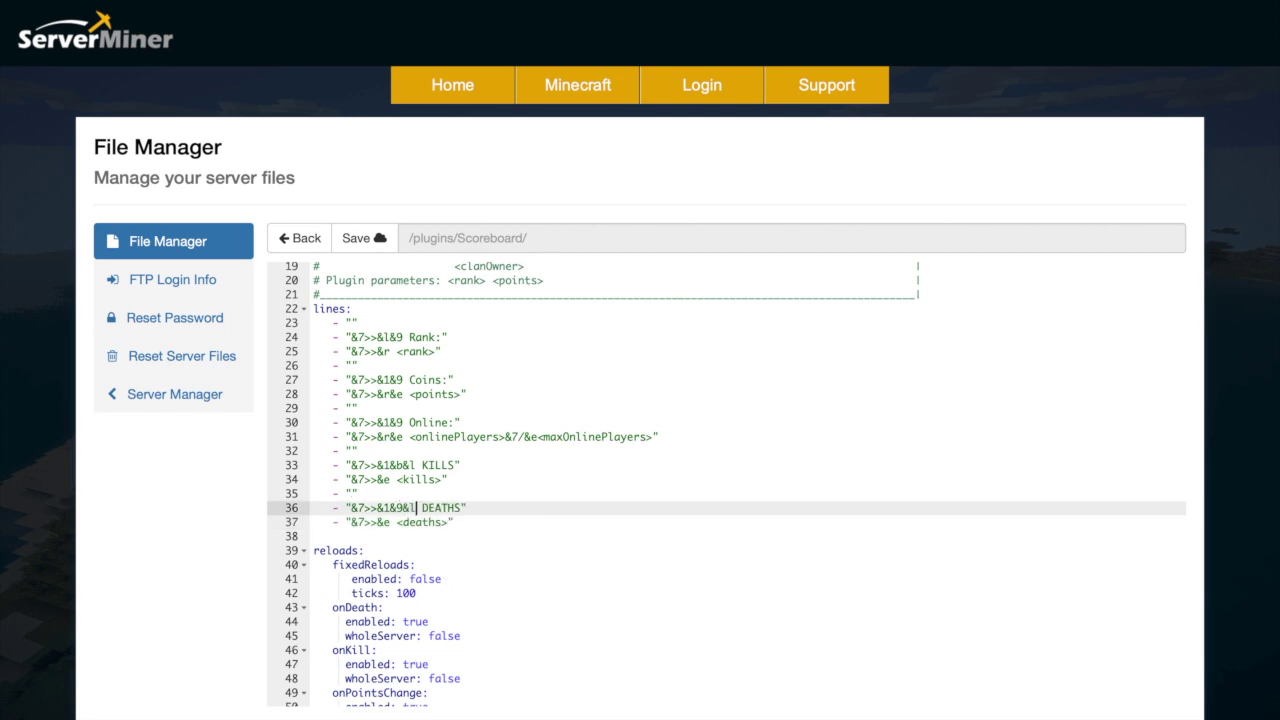
key("BackSpace")
type("c")
Step: Change the Coins label in the sidebar lines to KD and its <points> placeholder to <kd>
scroll(471, 606, "down", 5)
scroll(471, 604, "up", 10)
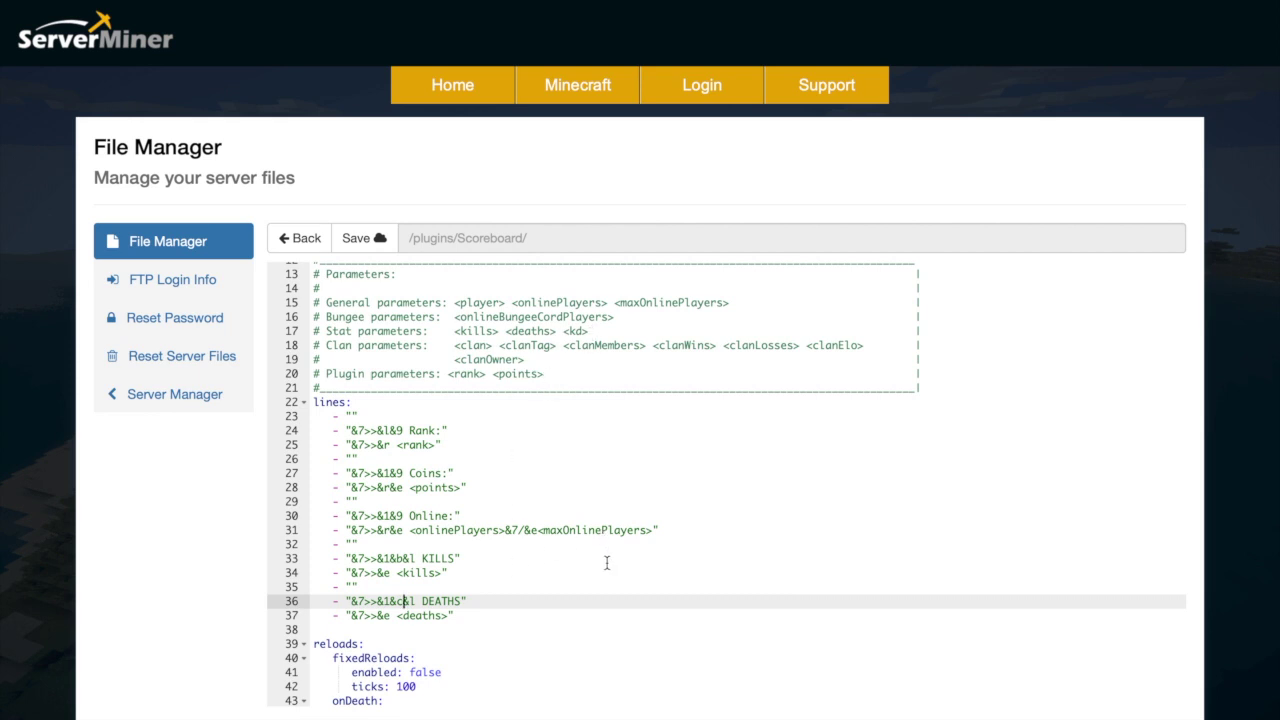
left_click_drag(442, 474, 423, 474)
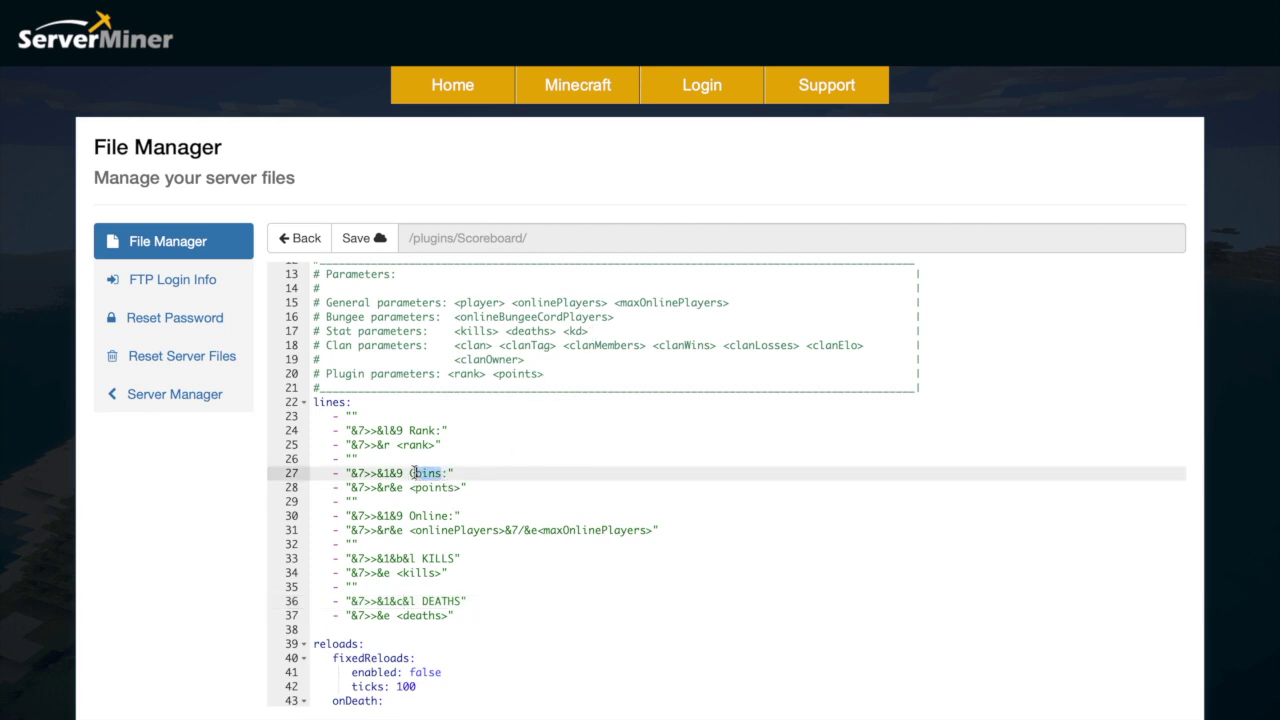
type("KD")
left_click_drag(456, 487, 415, 487)
type("kd")
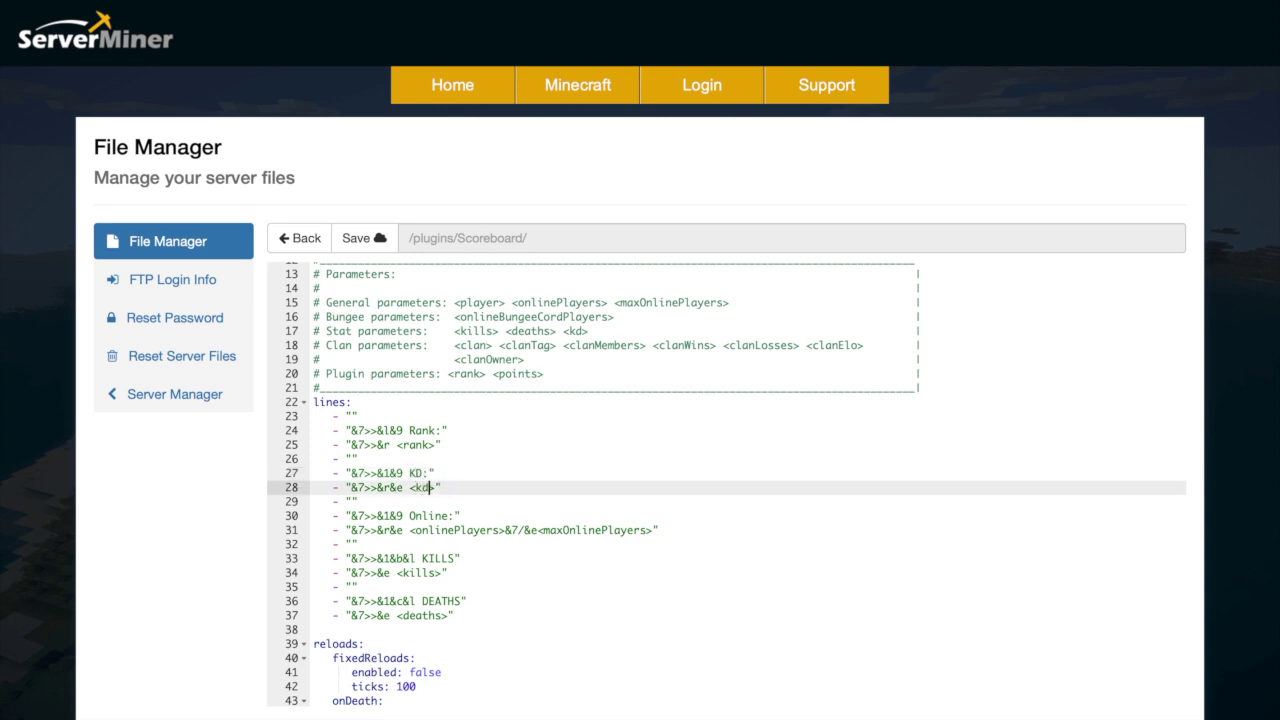
left_click(404, 473)
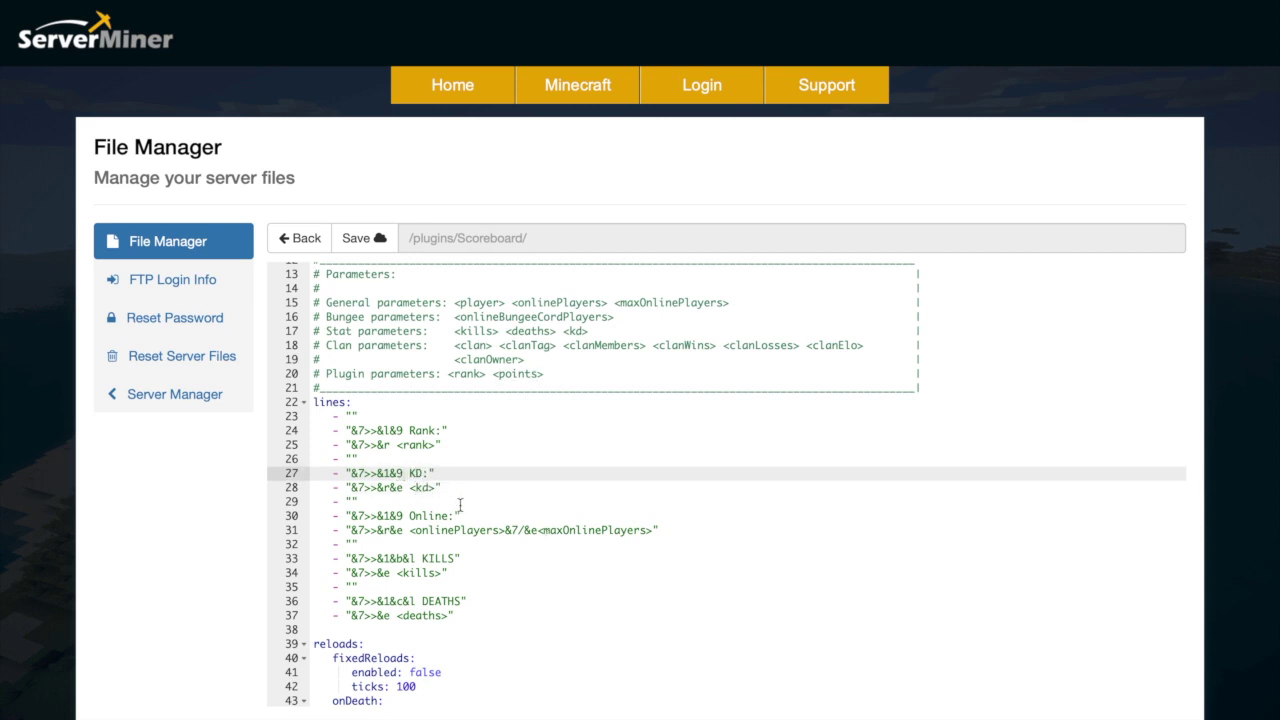
Step: In the Tablist section, change the server name in the header to My-SERVERMINER
scroll(460, 505, "down", 5)
left_click(451, 327)
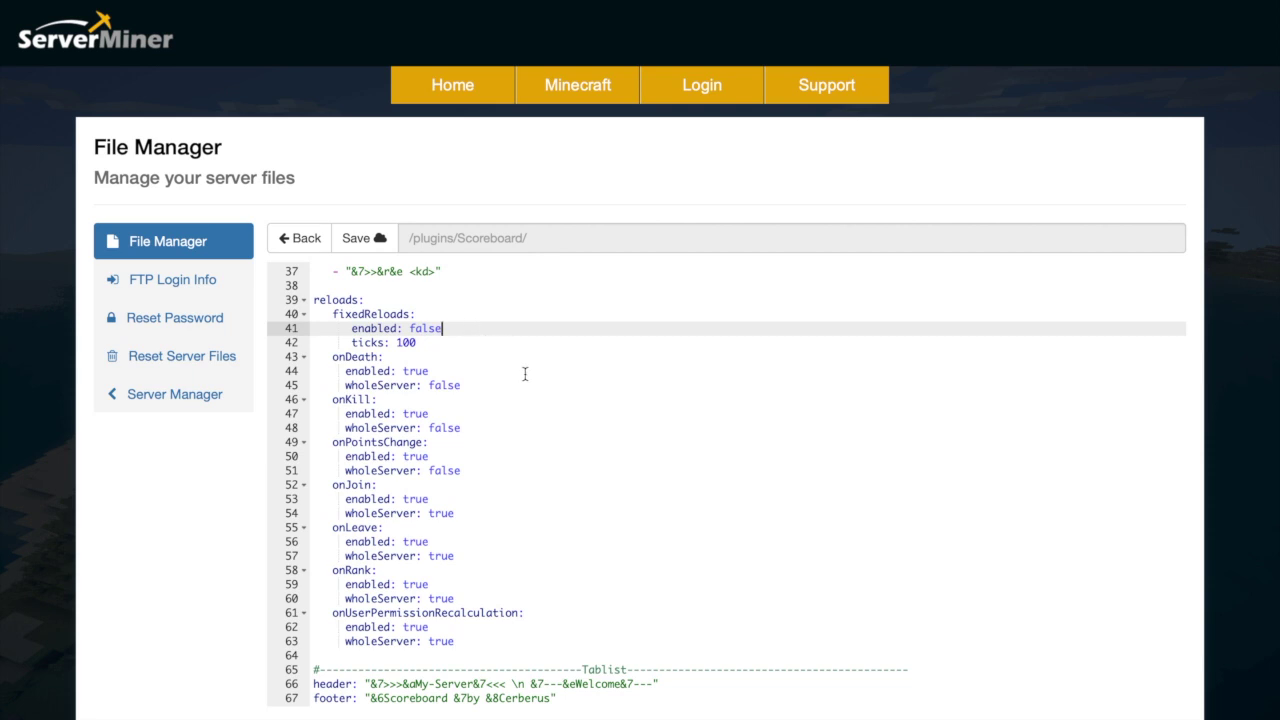
scroll(525, 374, "down", 2)
scroll(535, 384, "down", 3)
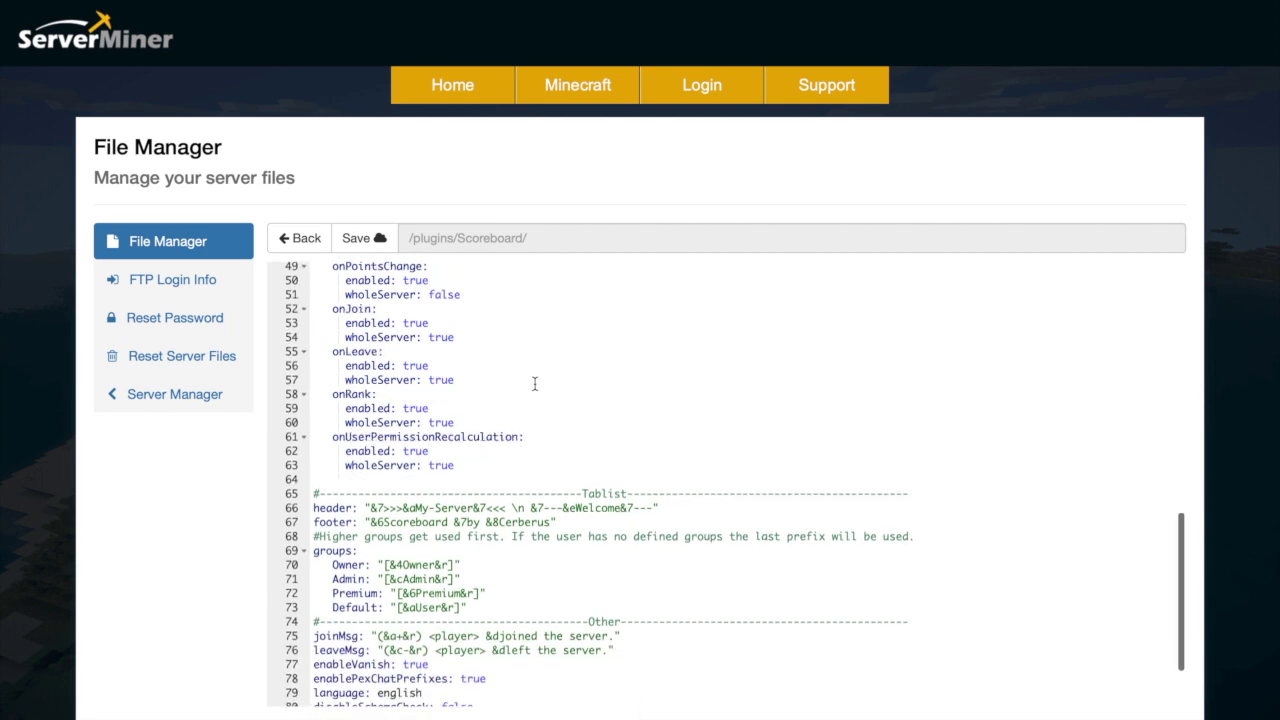
scroll(535, 384, "down", 2)
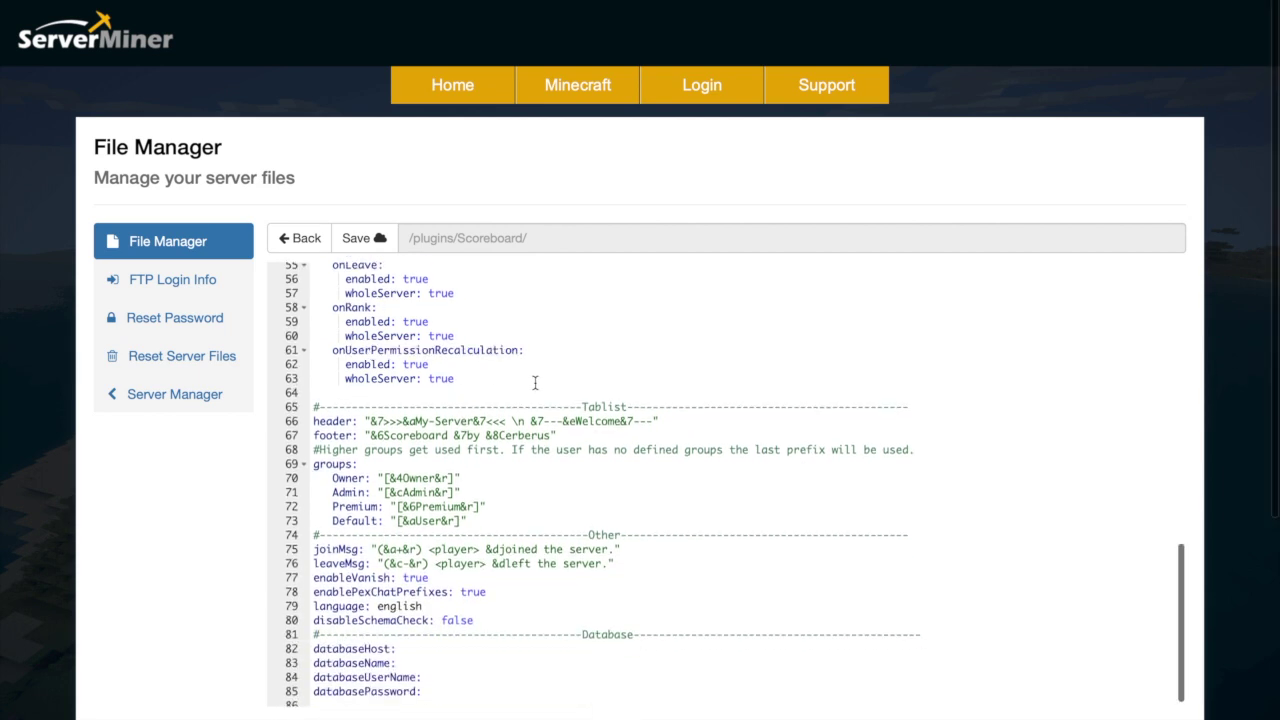
scroll(535, 384, "down", 1)
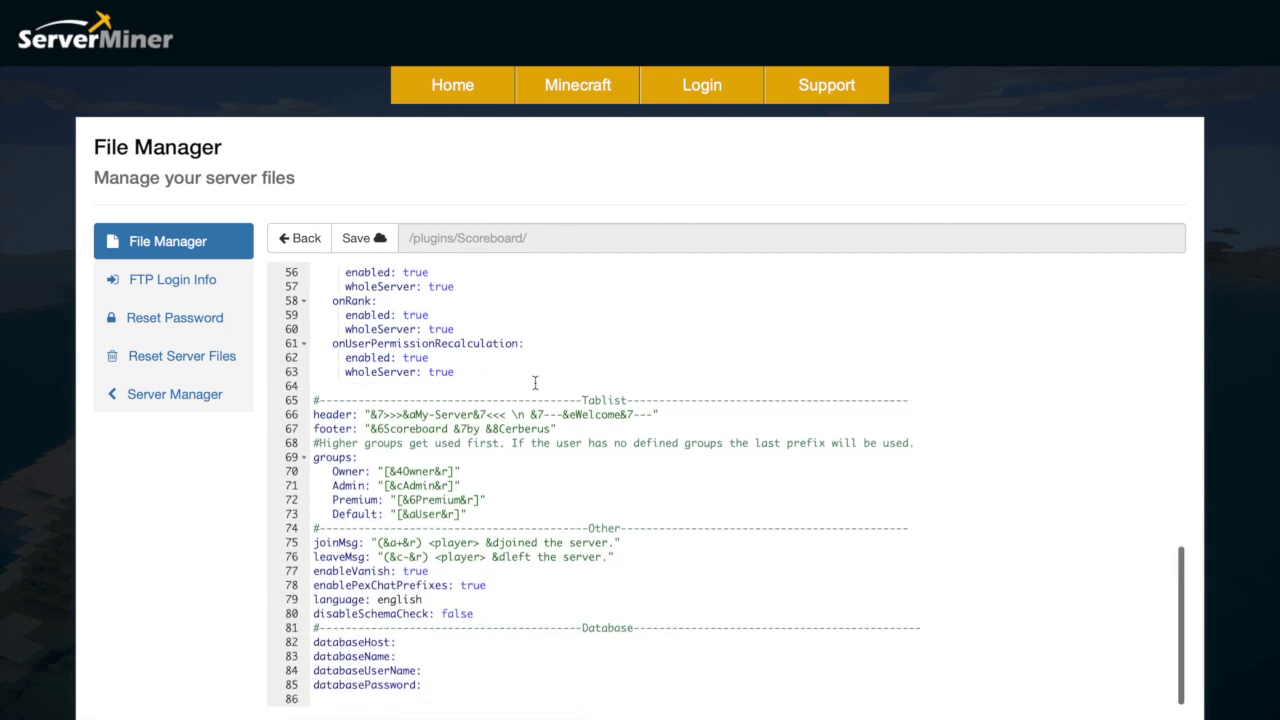
left_click(474, 414)
key("BackSpace")
key("BackSpace")
key("BackSpace")
key("BackSpace")
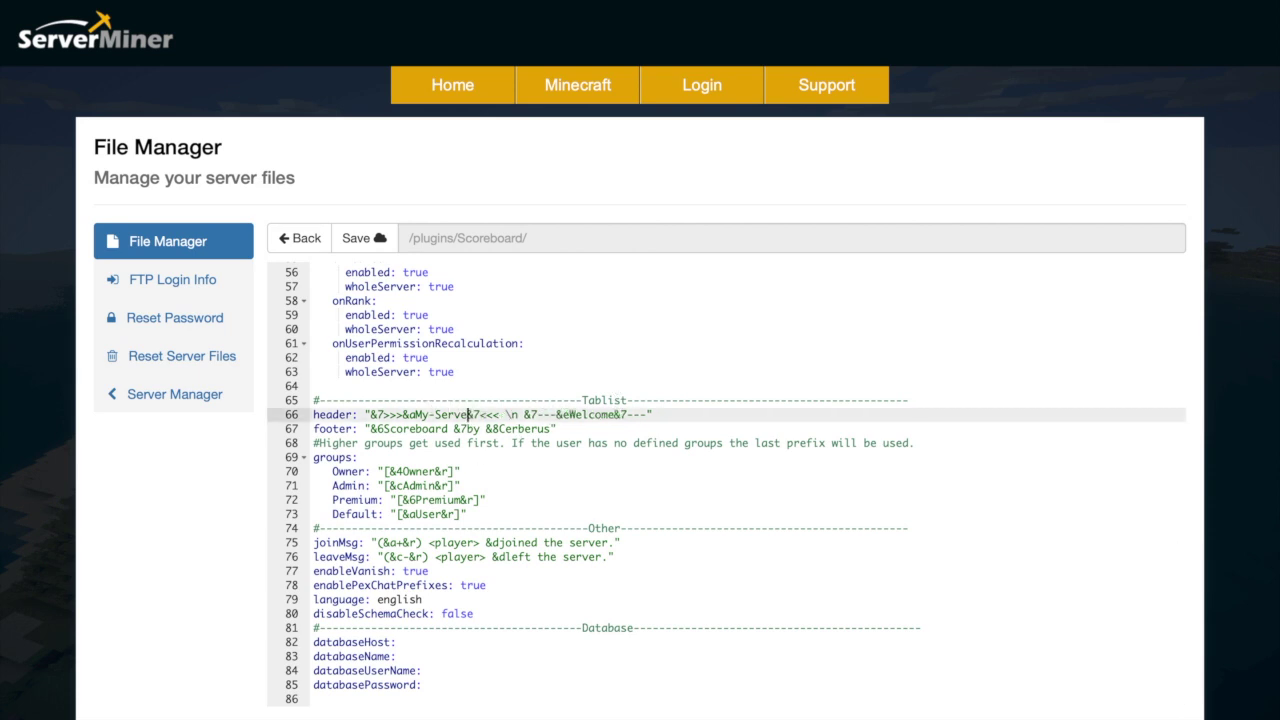
key("BackSpace")
type("ERVERMK")
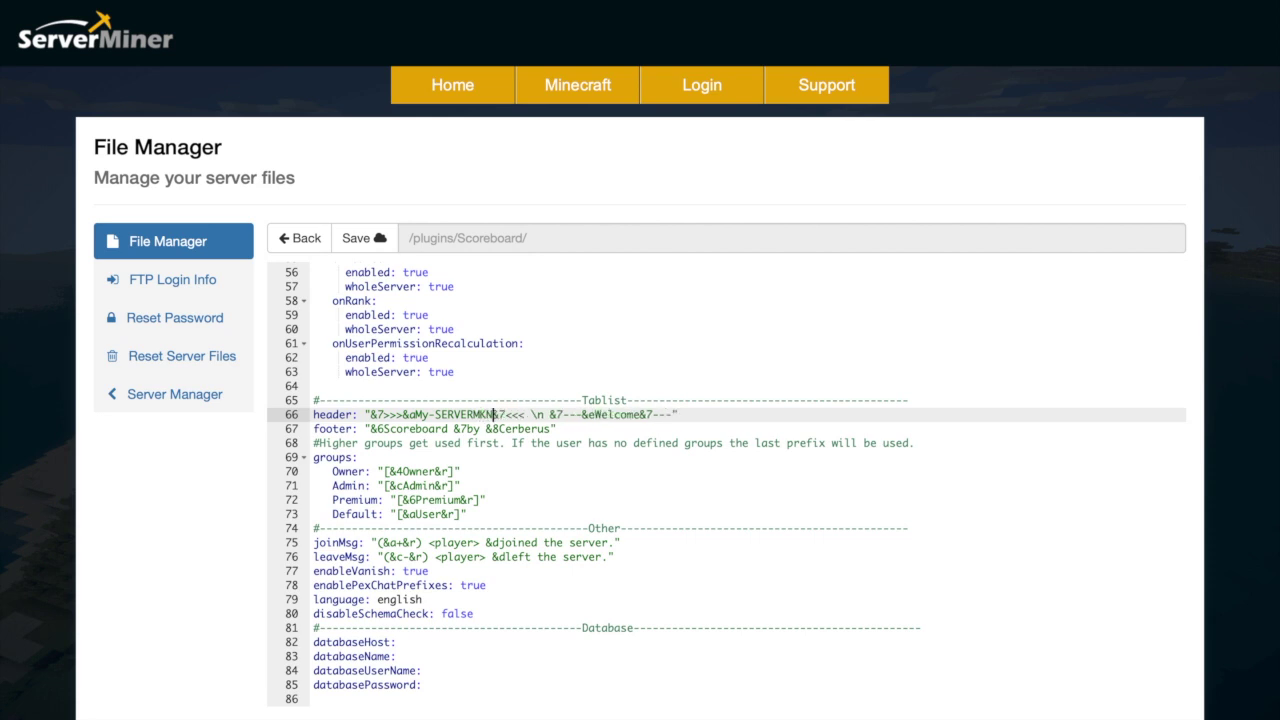
key("BackSpace")
type("INER")
left_click(482, 456)
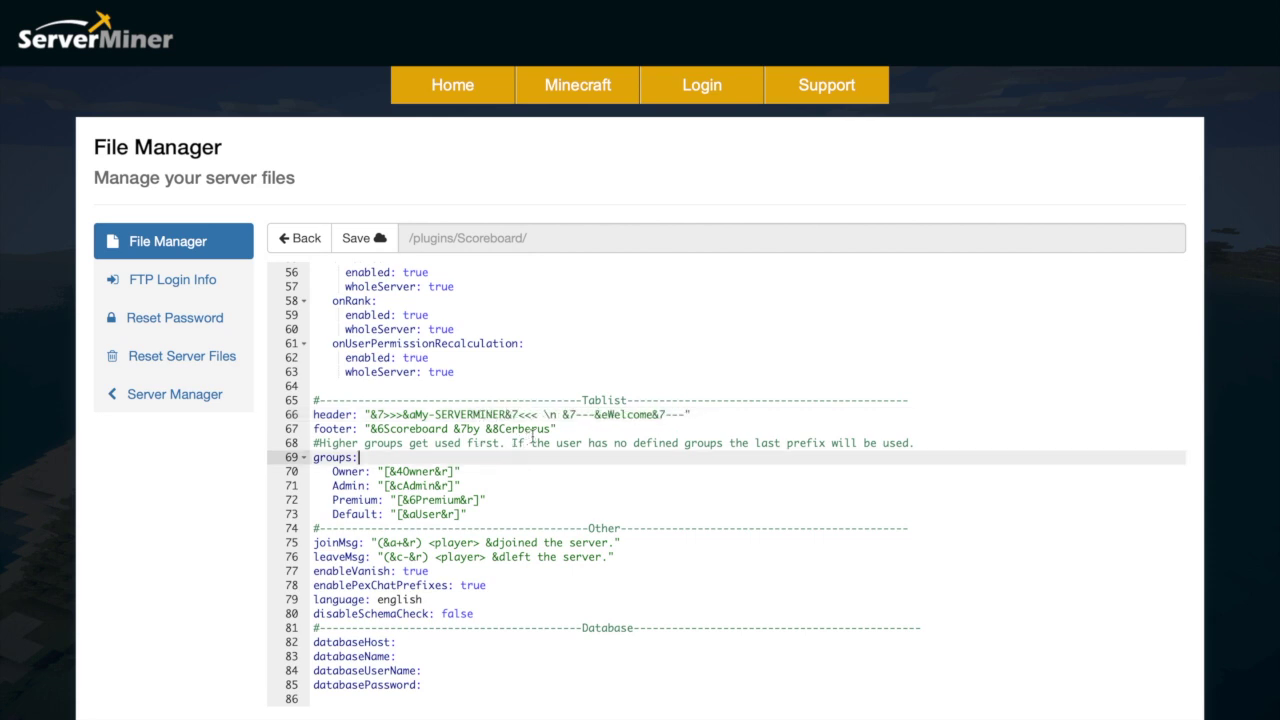
Step: Duplicate the Default group entry on a new line directly below the Premium group
scroll(455, 432, "down", 1)
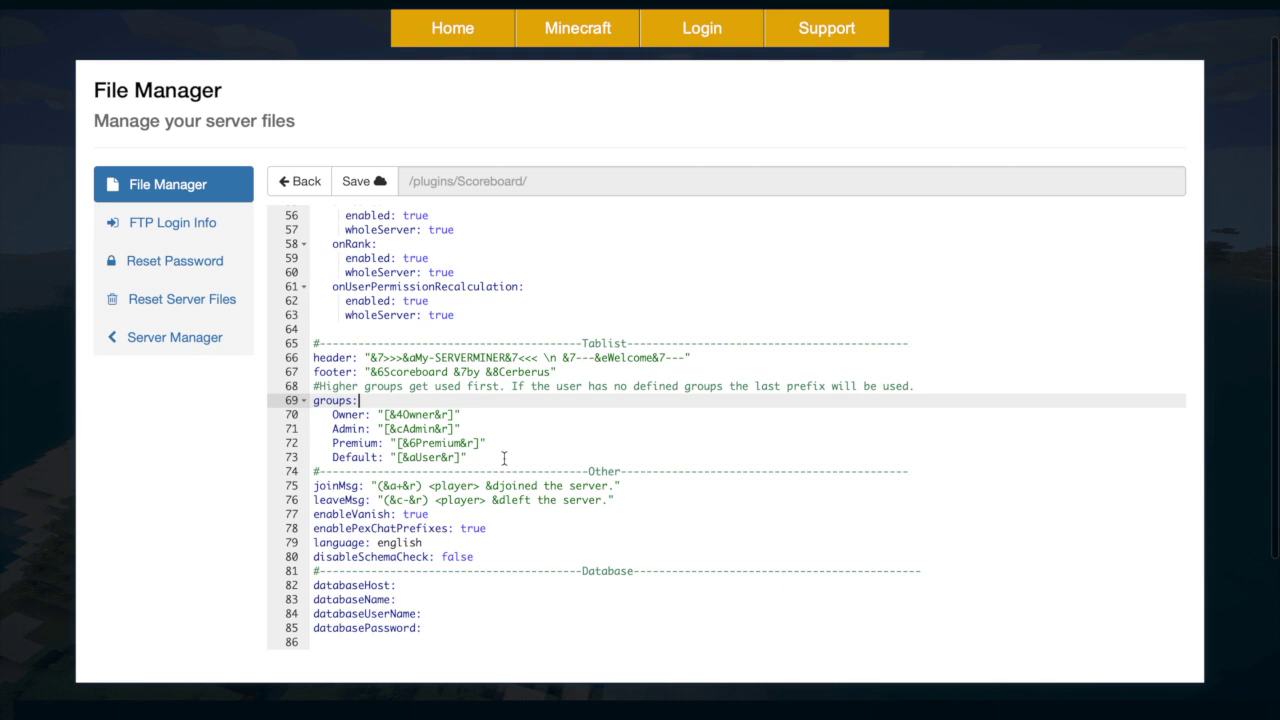
left_click_drag(508, 460, 250, 460)
key("ctrl+c")
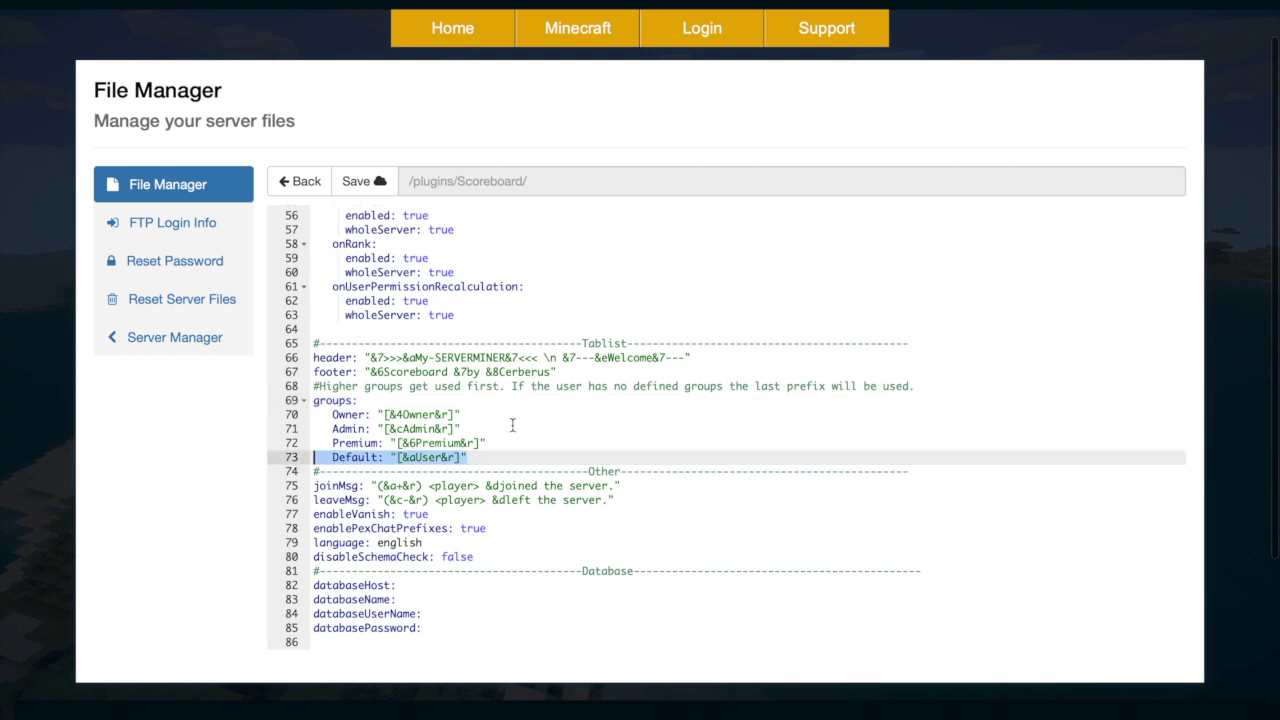
left_click(510, 429)
left_click(493, 446)
key("Return")
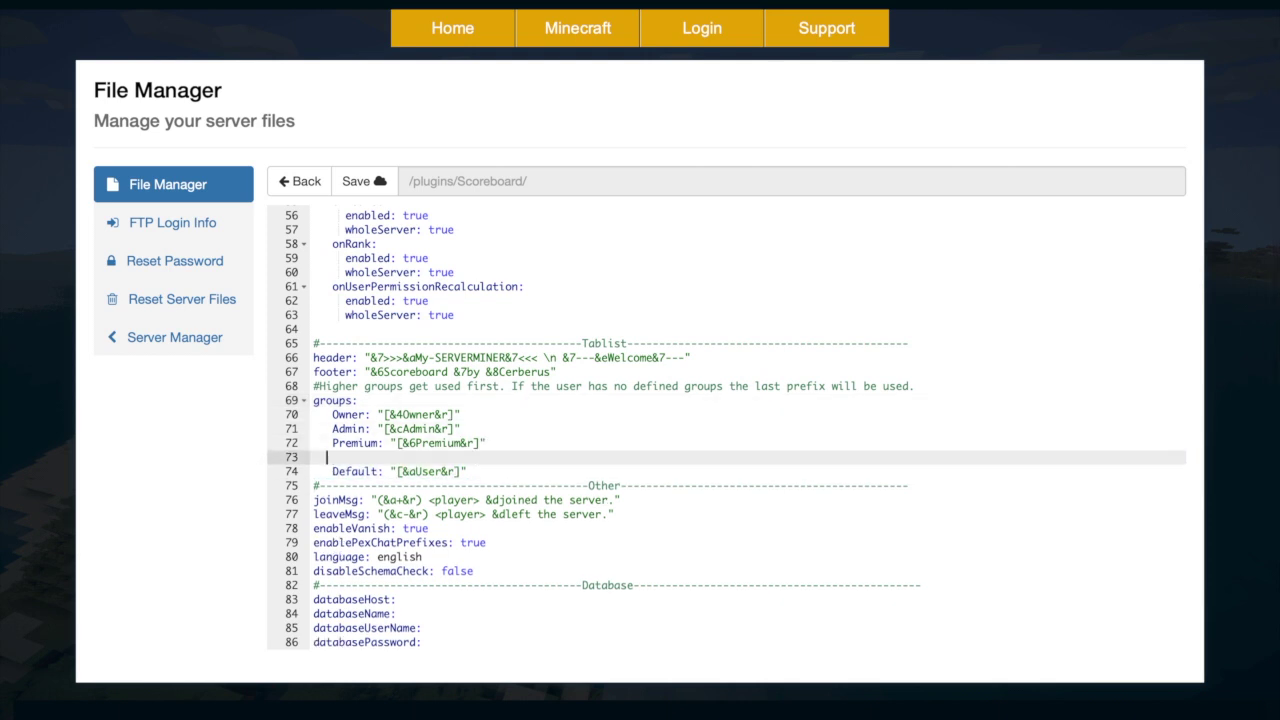
key("ctrl+v")
Step: Rename the copied group to Moderator and set its prefix to [&9Mod&r]
left_click_drag(379, 458, 333, 457)
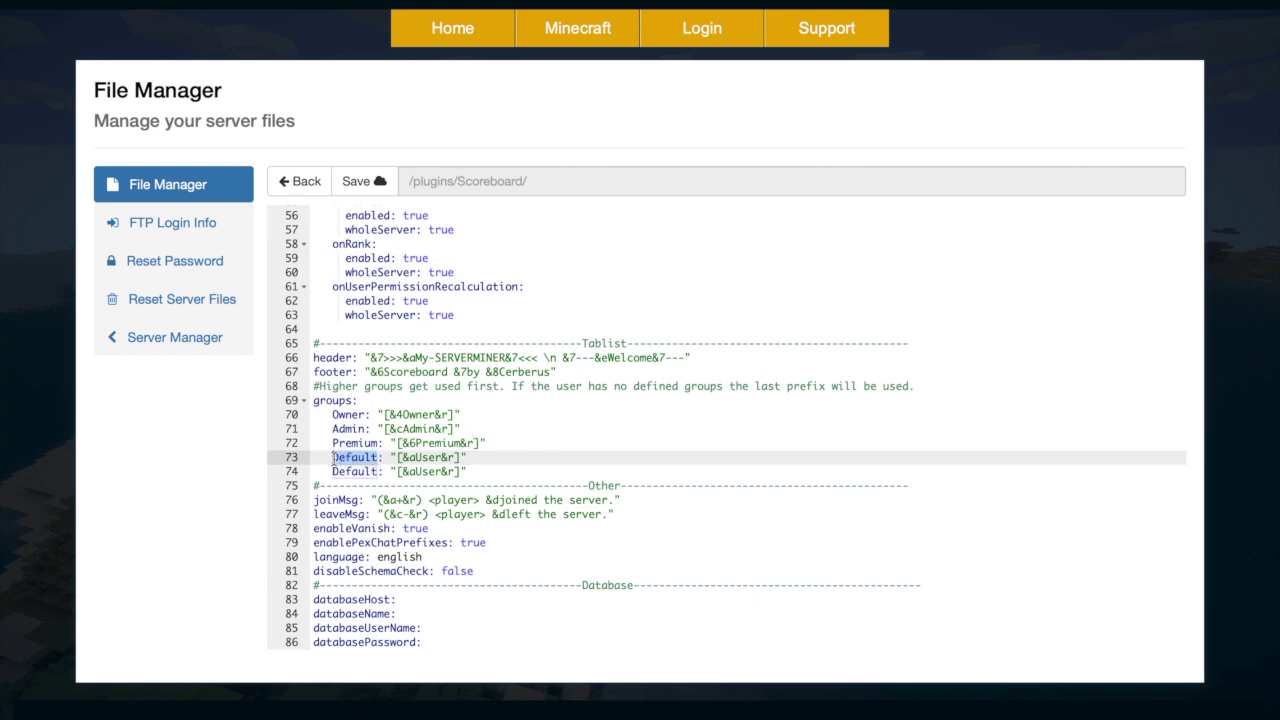
type("mODE")
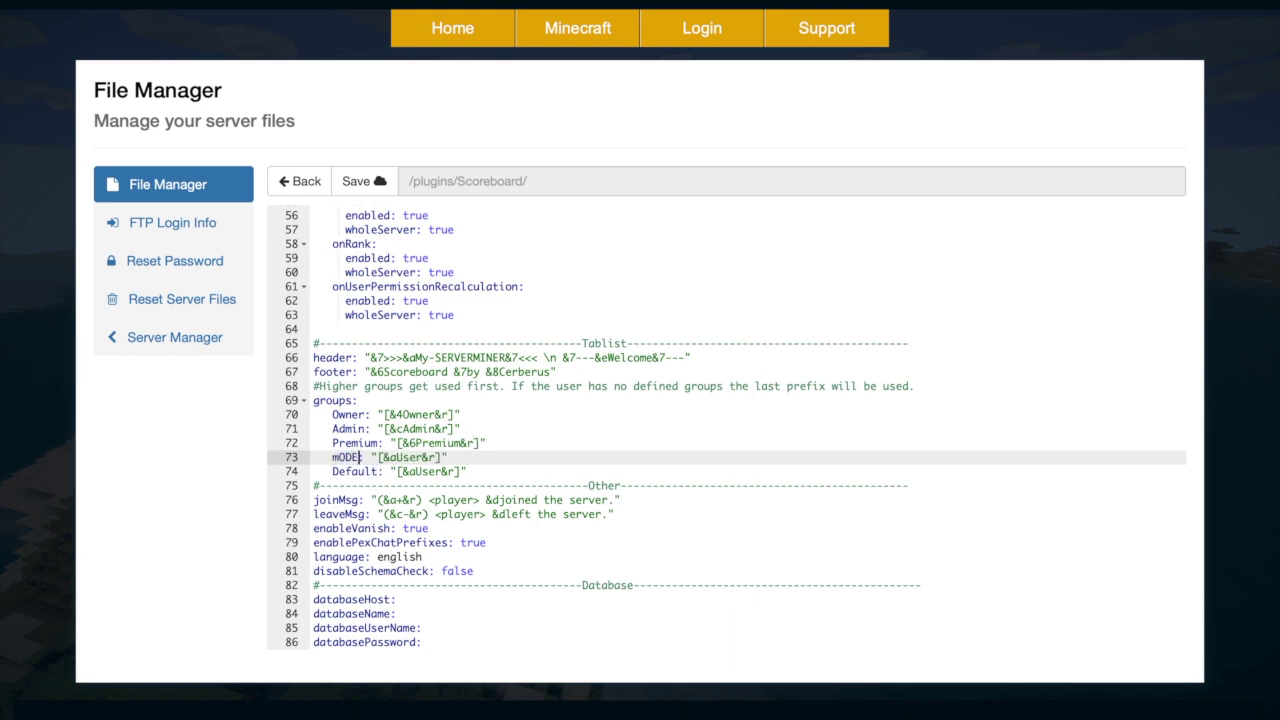
key("BackSpace")
key("BackSpace")
key("BackSpace")
type("Moderator")
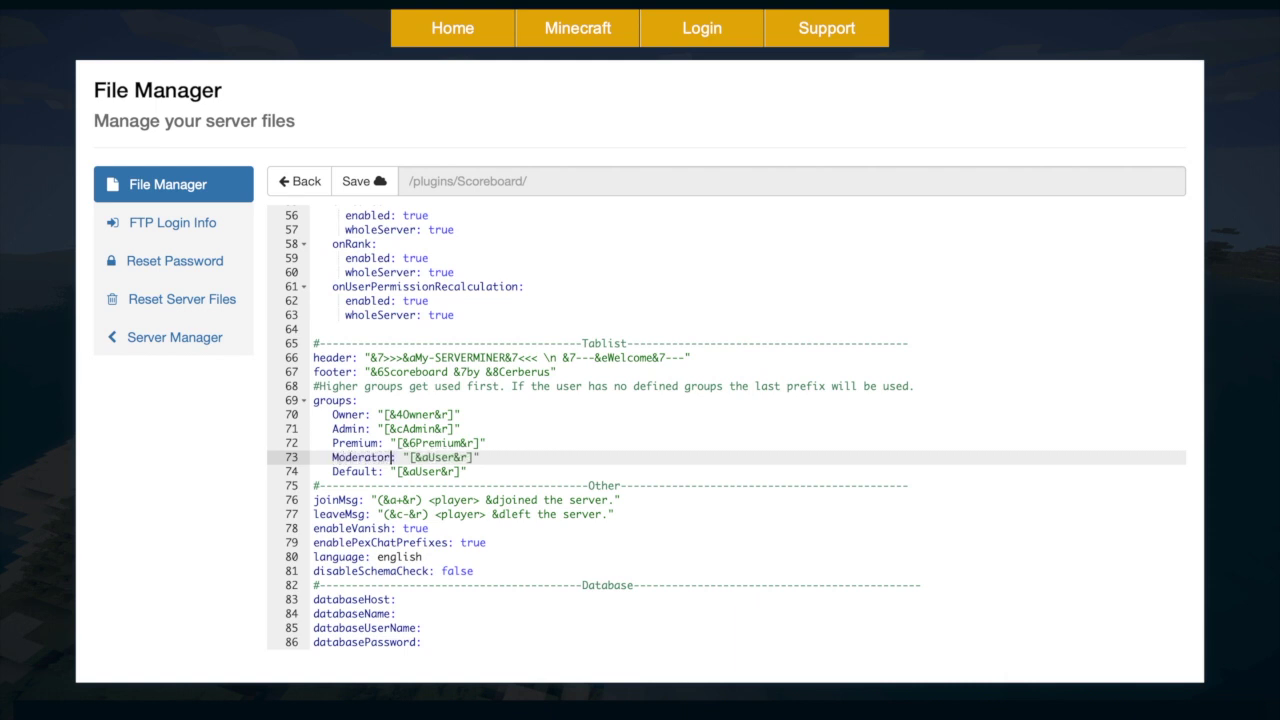
left_click_drag(455, 457, 422, 458)
type("9Mod")
Step: Look over the remaining Other and Database settings, including the join and leave messages and enableVanish
scroll(473, 457, "down", 1)
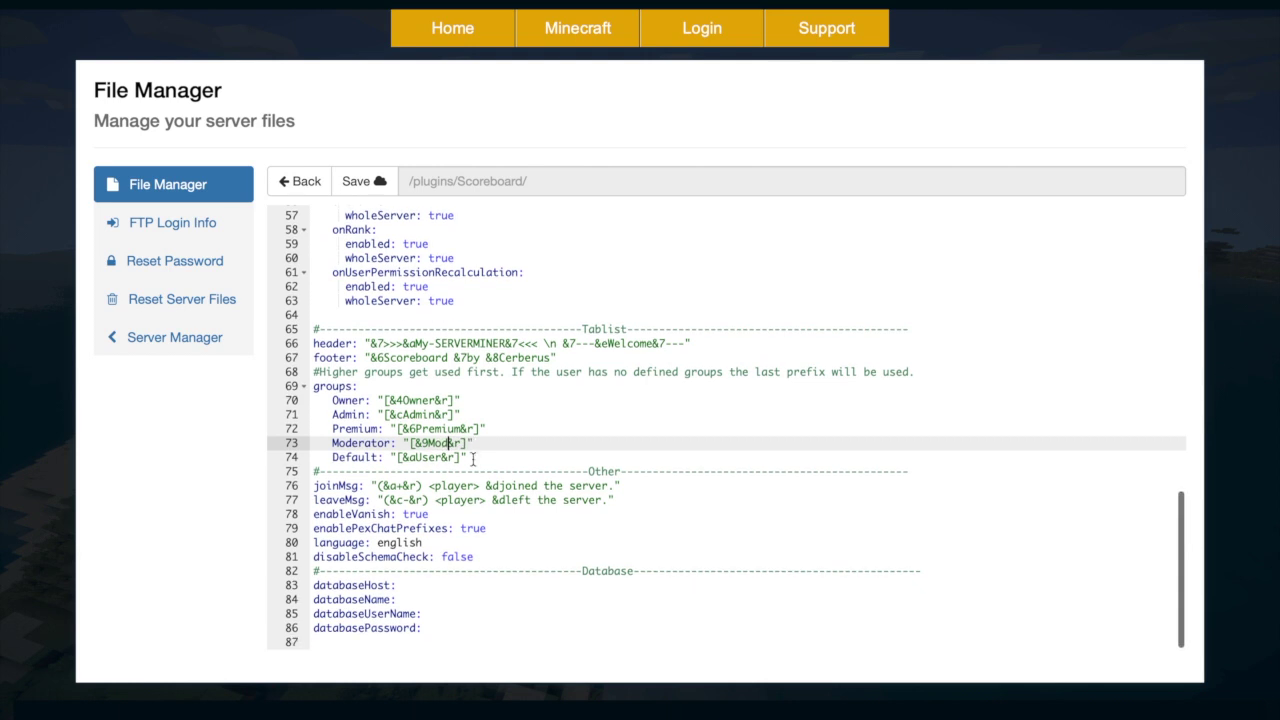
left_click(536, 519)
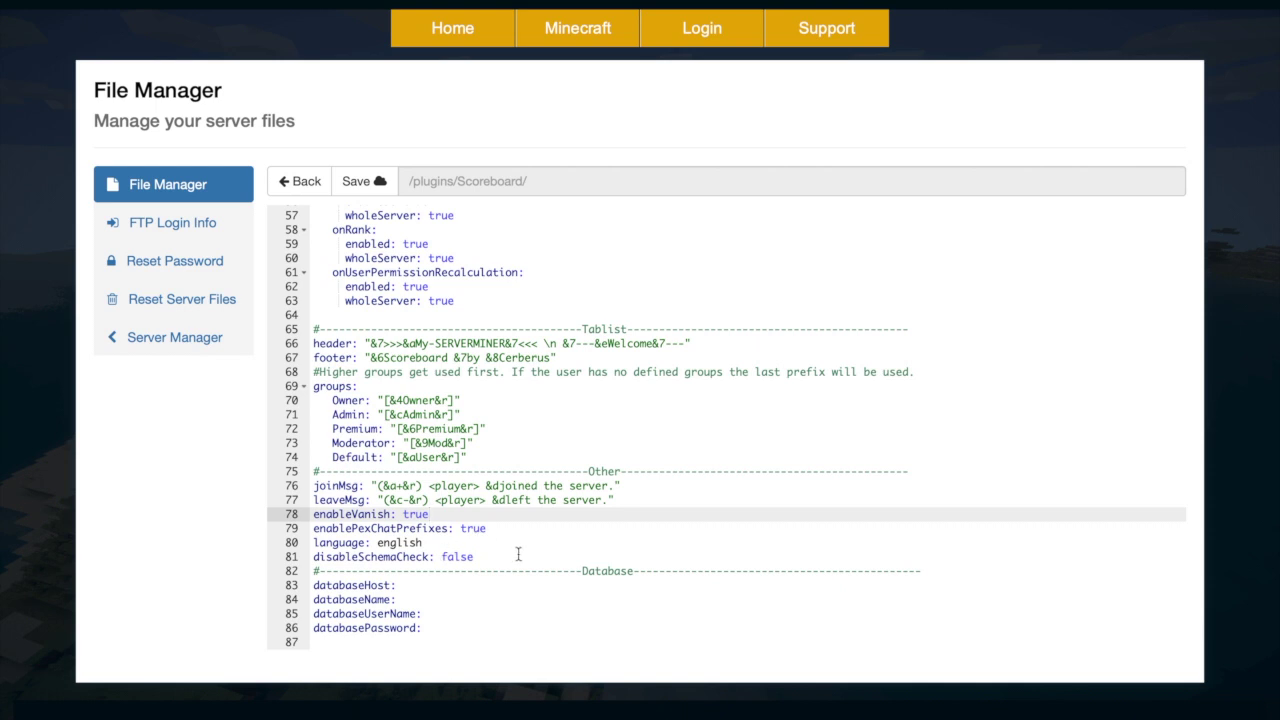
scroll(518, 554, "up", 3)
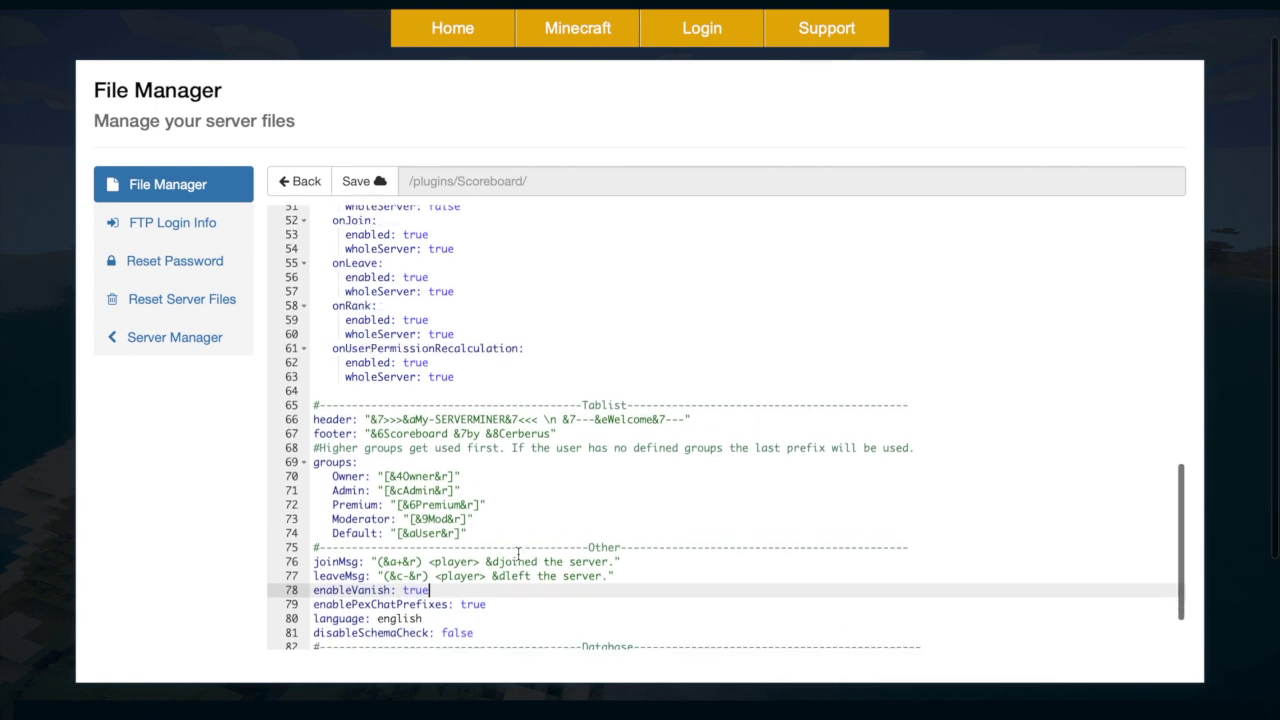
scroll(518, 554, "down", 3)
scroll(518, 554, "up", 15)
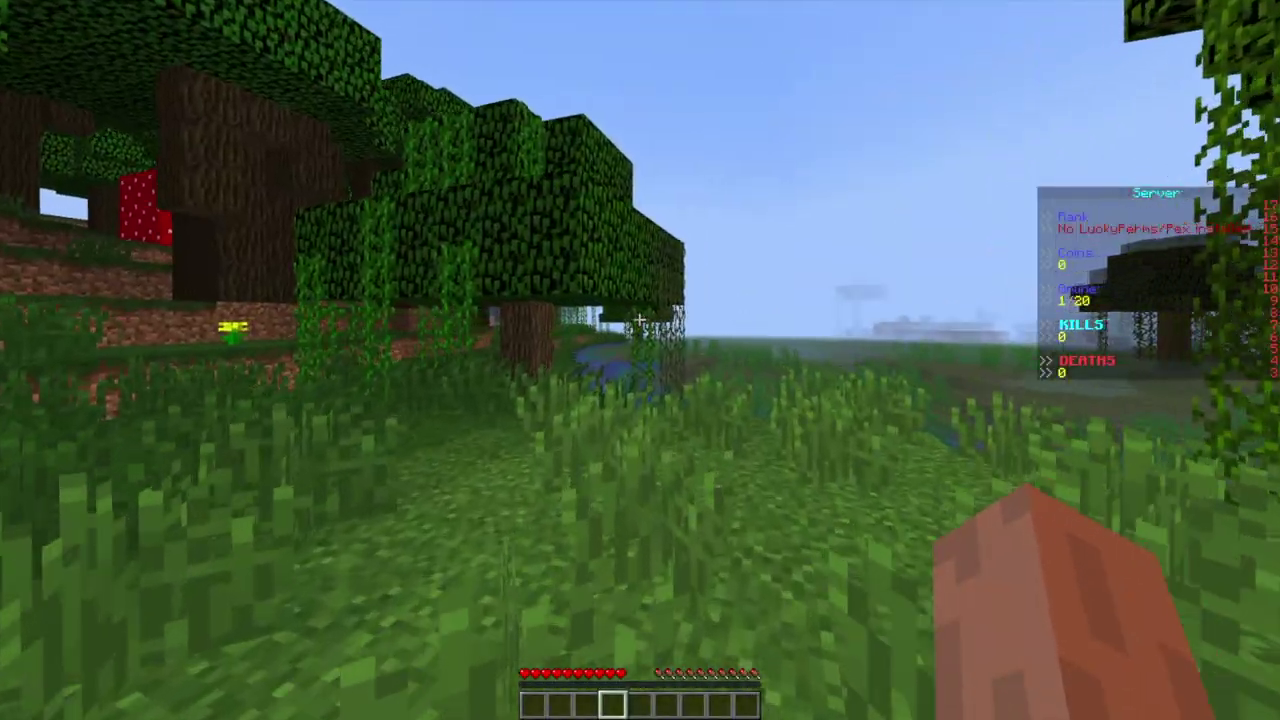
key("w")
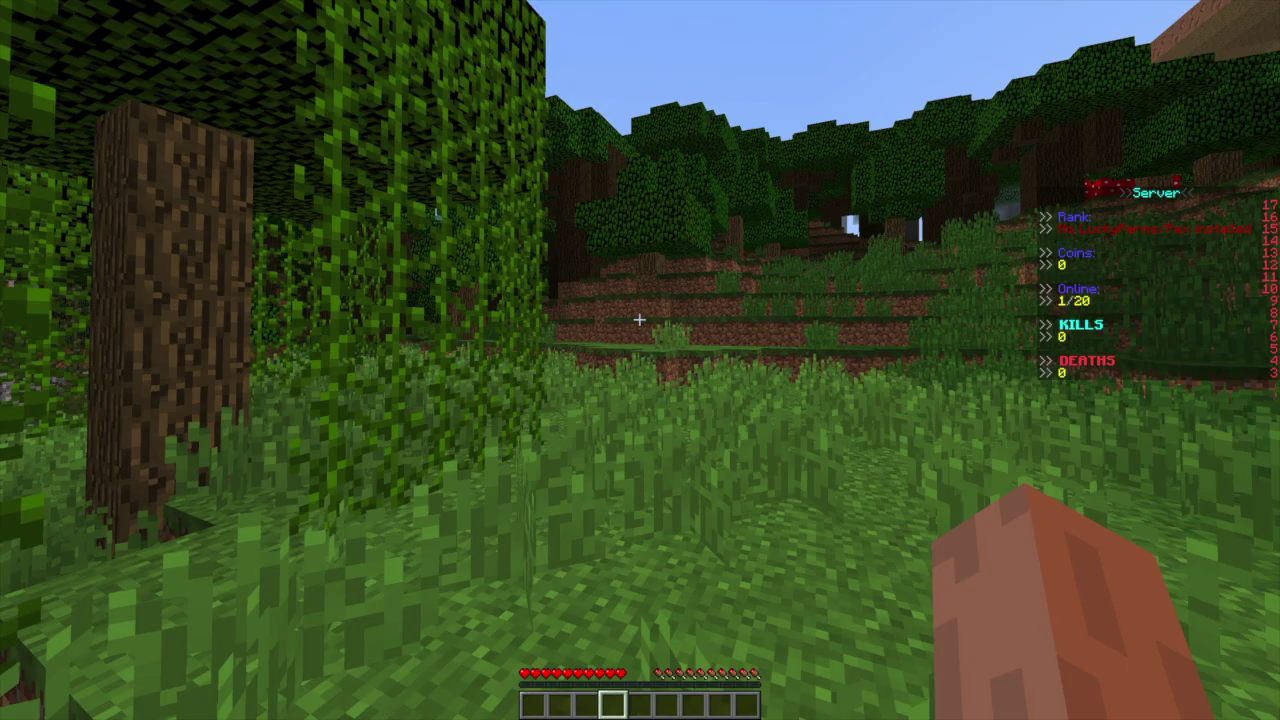
key("w")
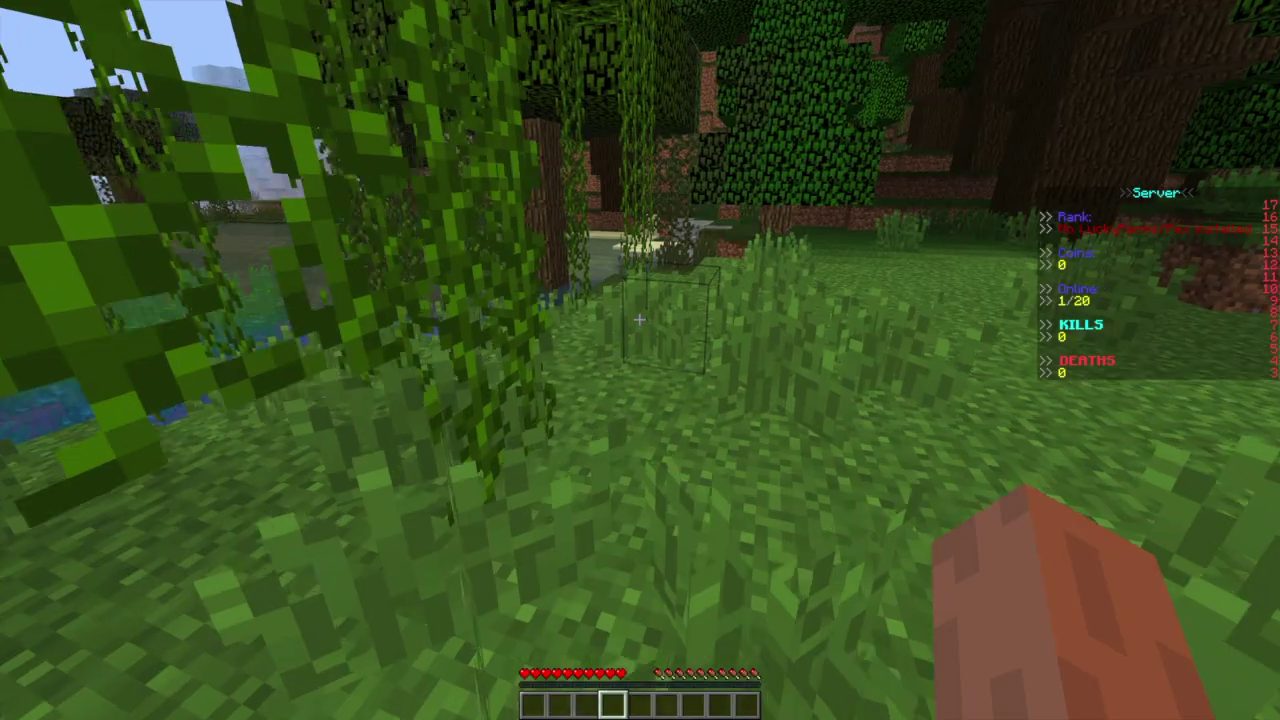
key("w")
key("w")
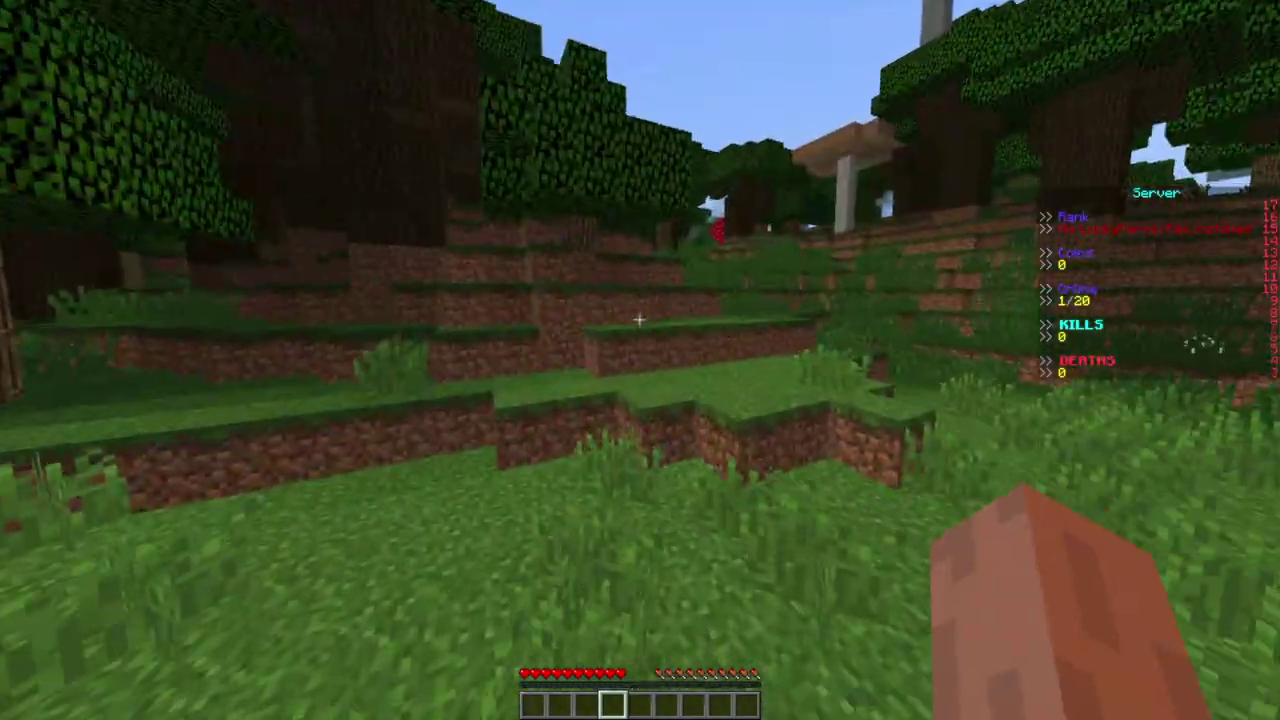
key("w")
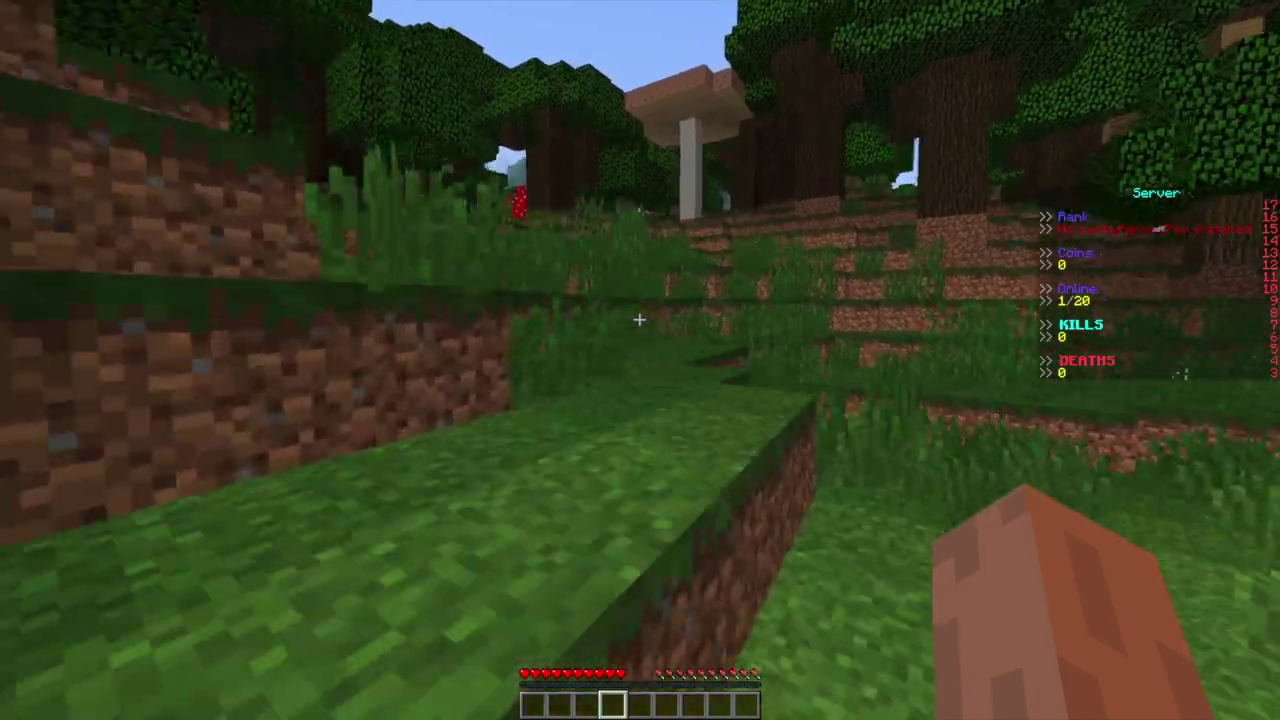
key("w")
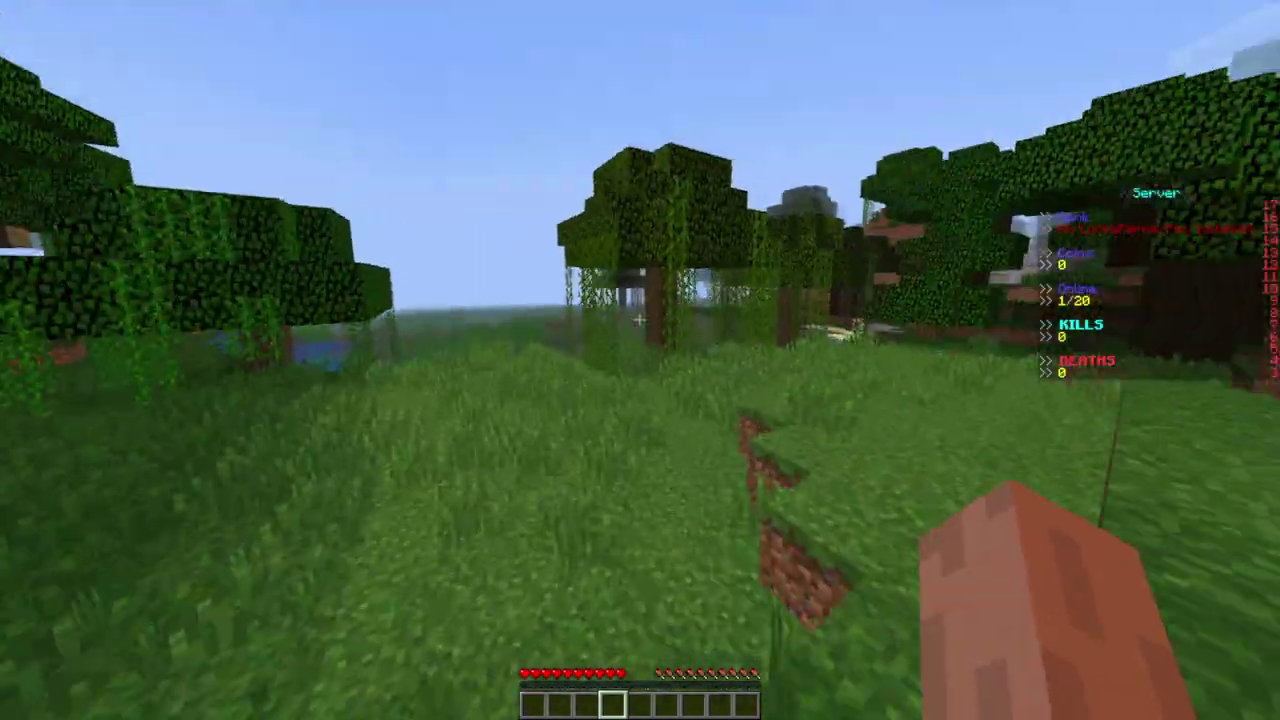
key("w")
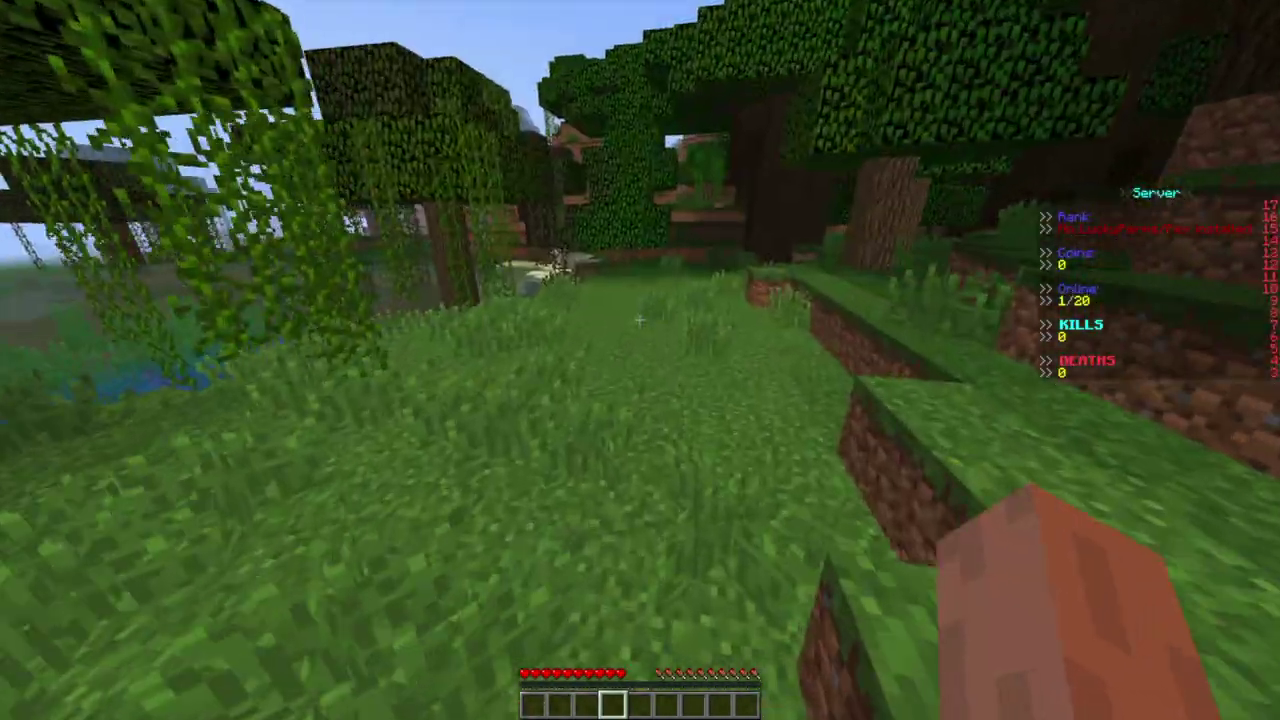